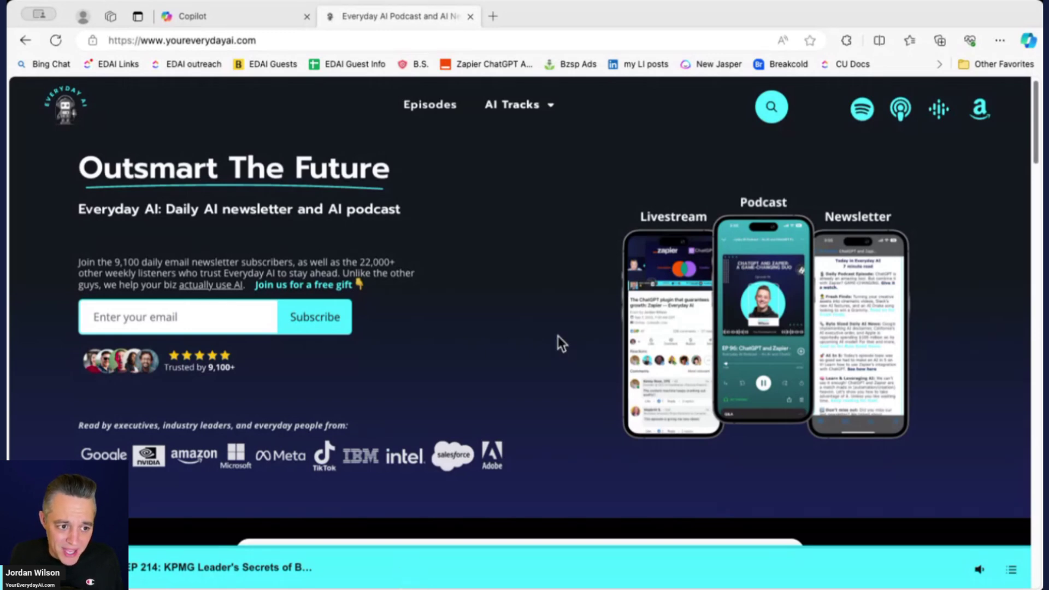
Go to the Copilot page and start a chat with the Designer image GPT.
click(229, 18)
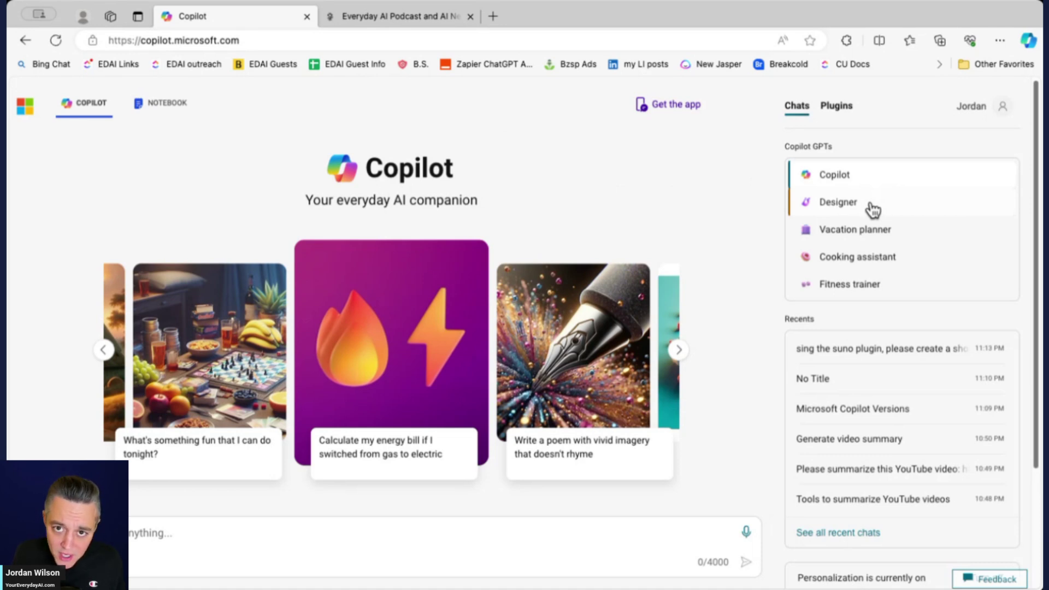
click(873, 209)
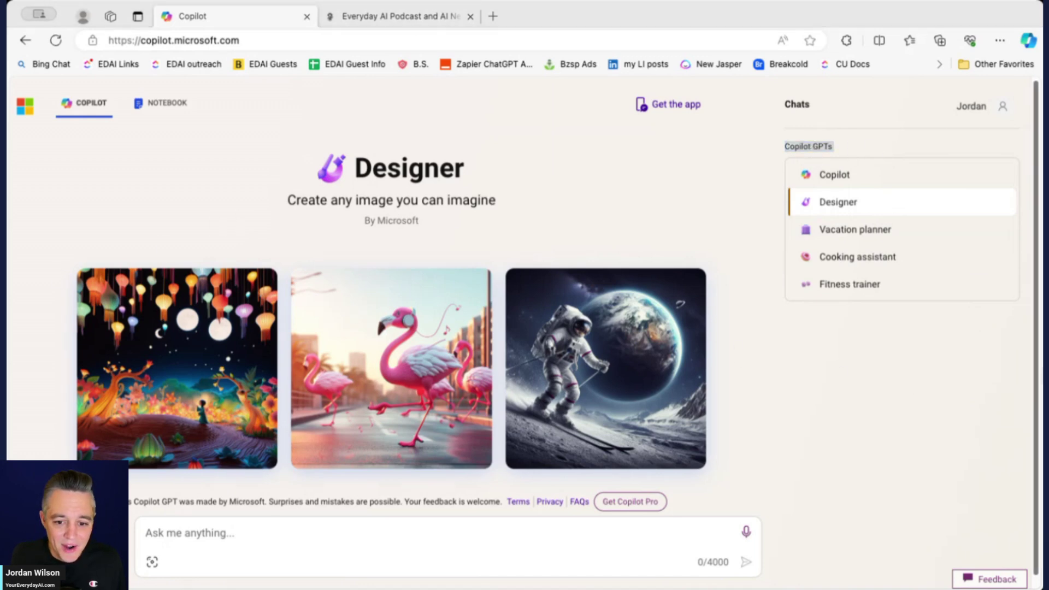
Paste and send the Benny the Bull #31 jersey Chicago street prompt to Designer.
click(583, 538)
key(super+v)
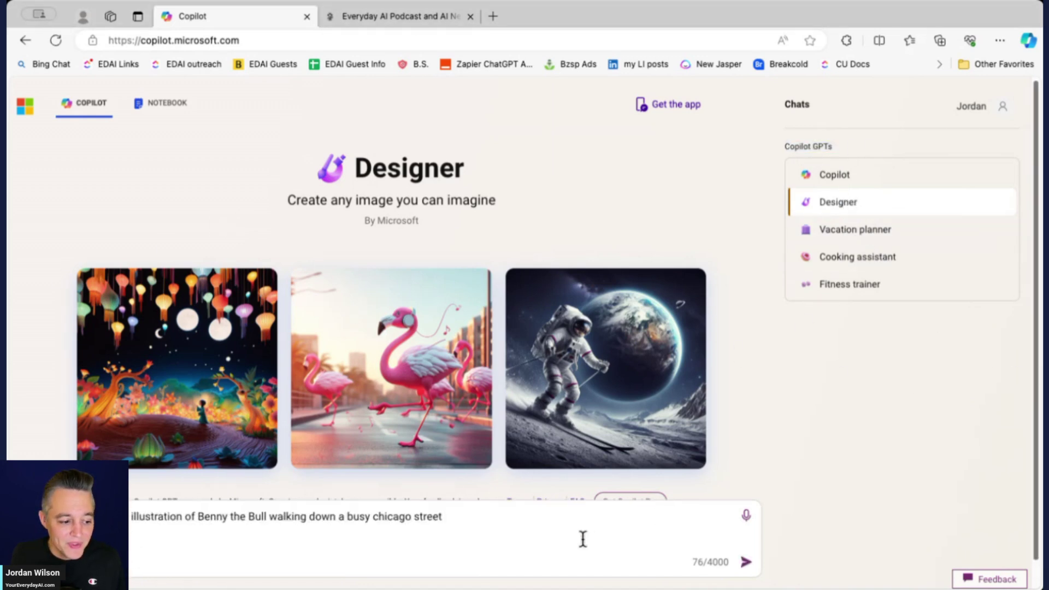
click(748, 562)
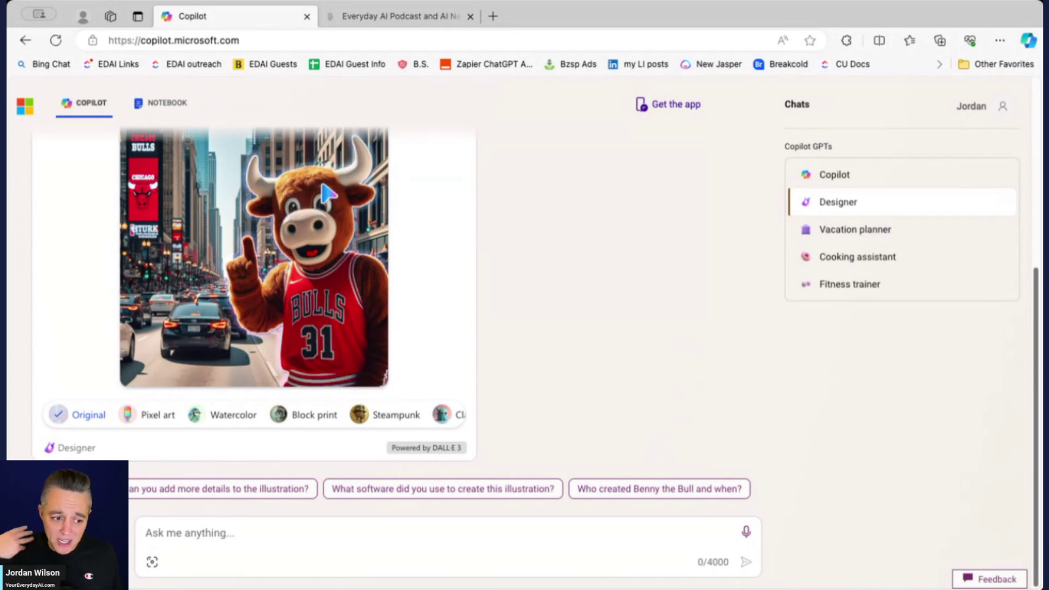
Select Benny in the image, then apply and accept a background blur.
click(328, 193)
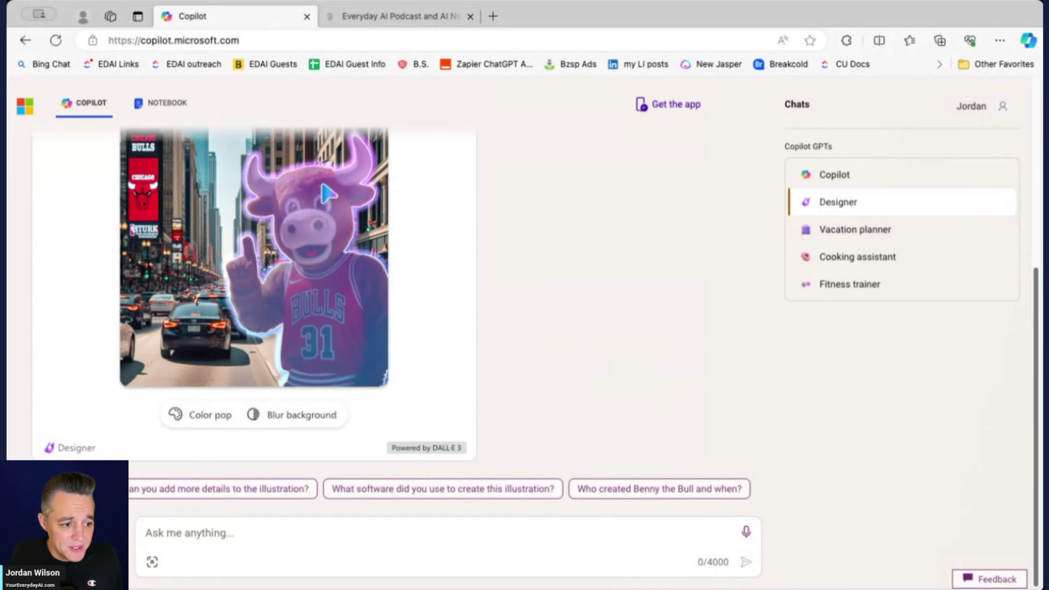
click(320, 419)
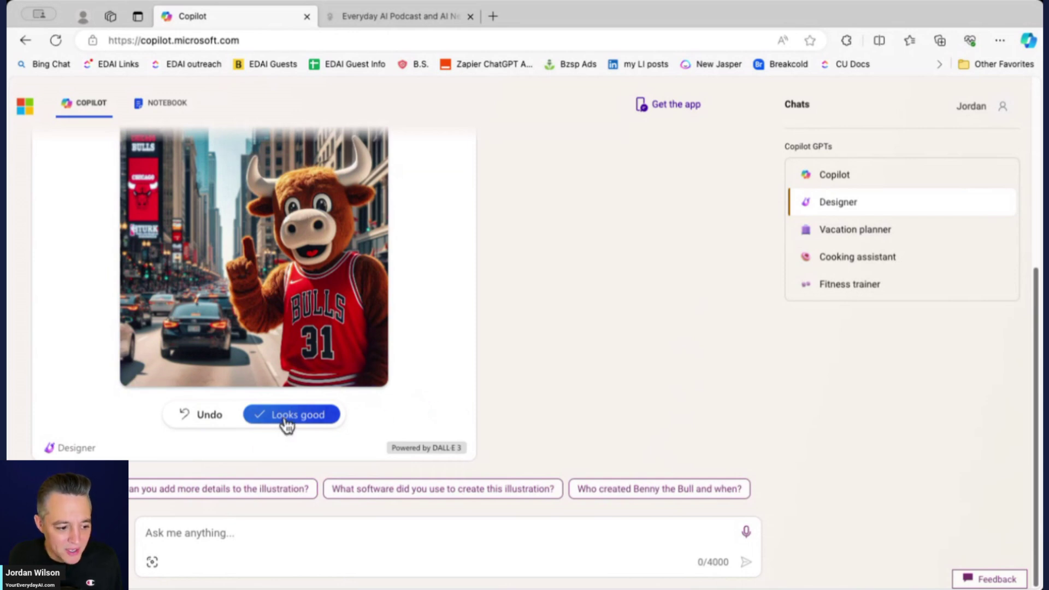
click(260, 421)
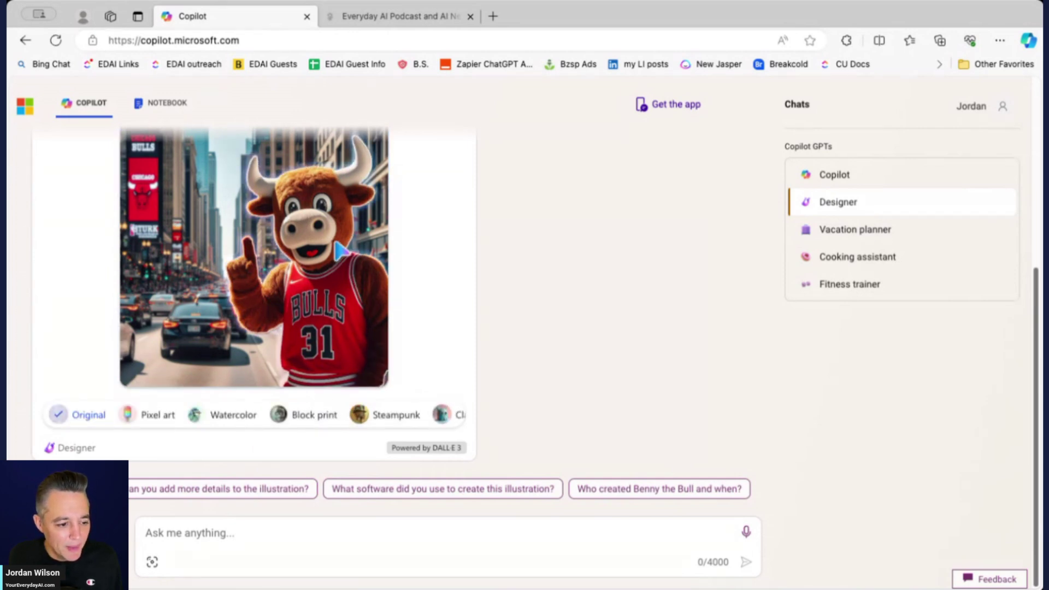
Reselect the whole bull and reapply the background blur twice, accepting each result.
click(317, 249)
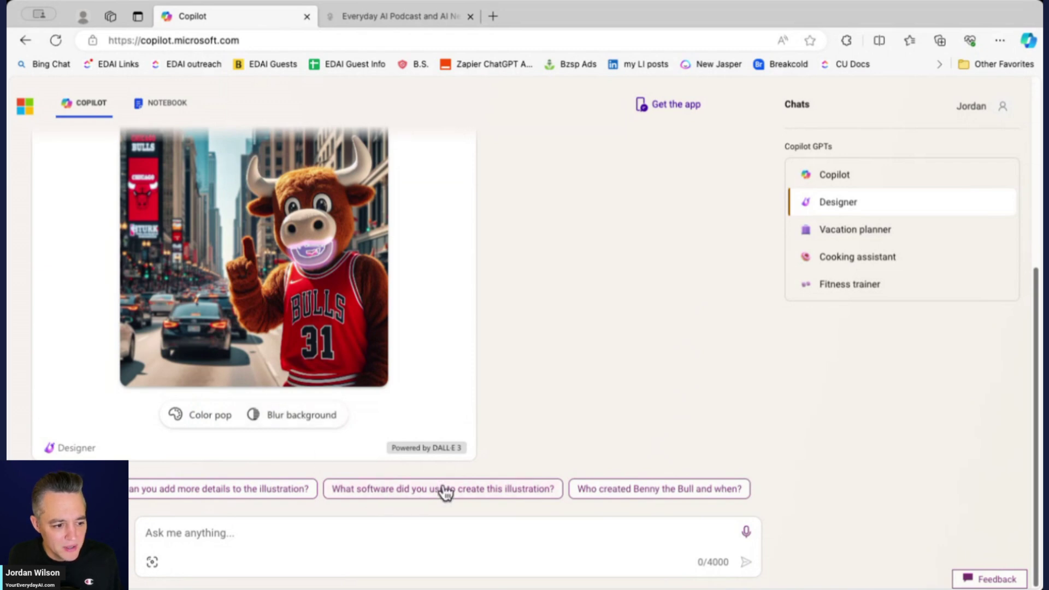
click(433, 270)
click(325, 186)
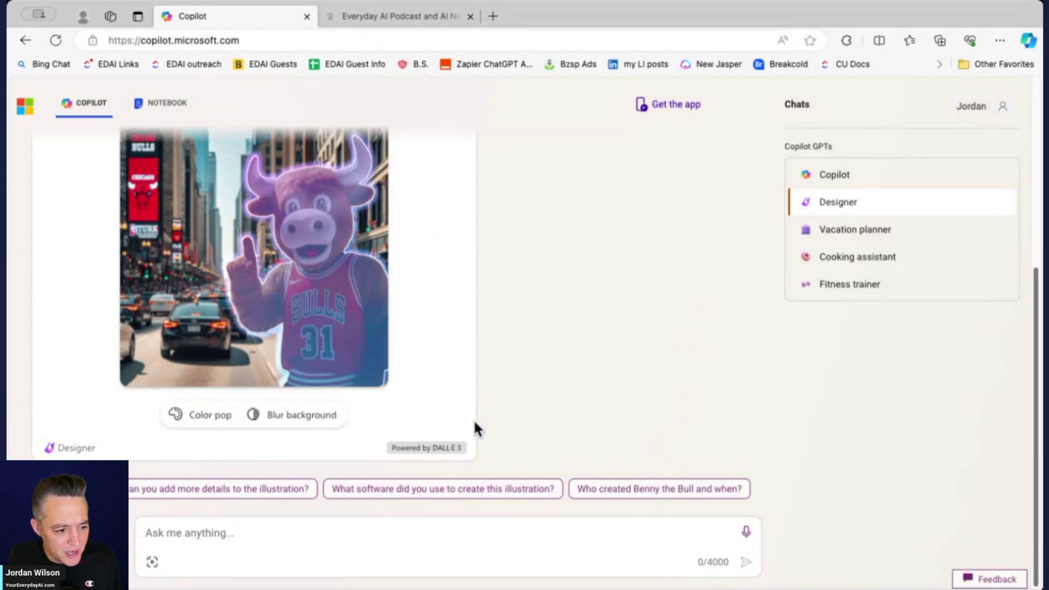
click(316, 422)
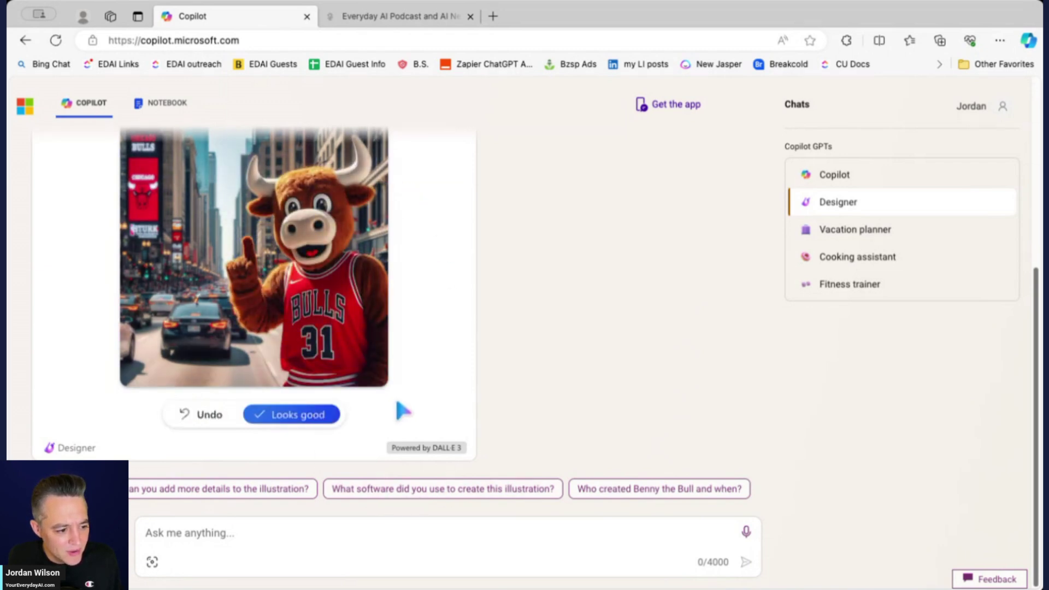
click(314, 418)
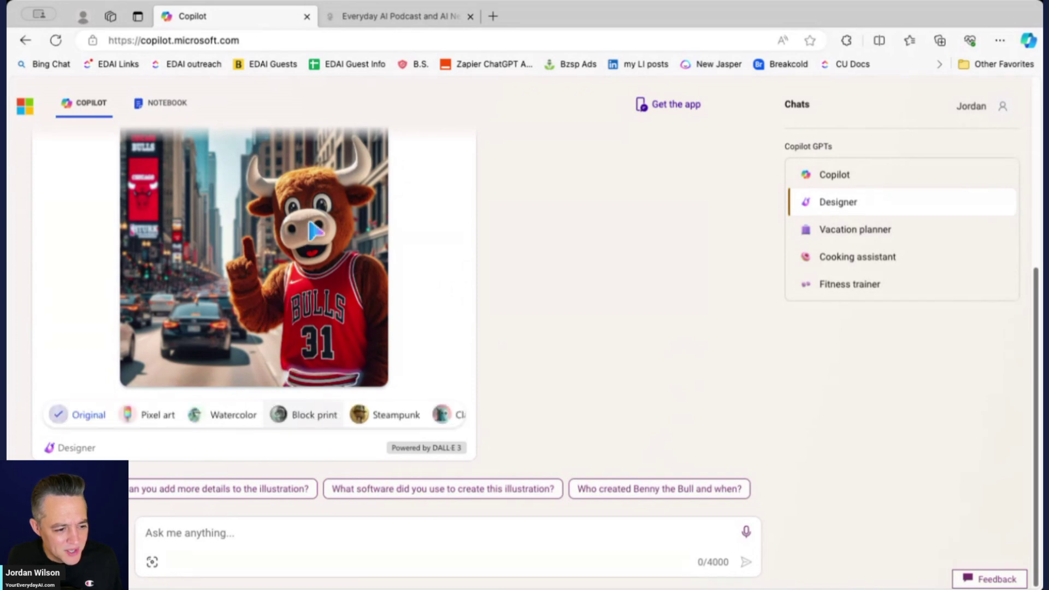
click(315, 185)
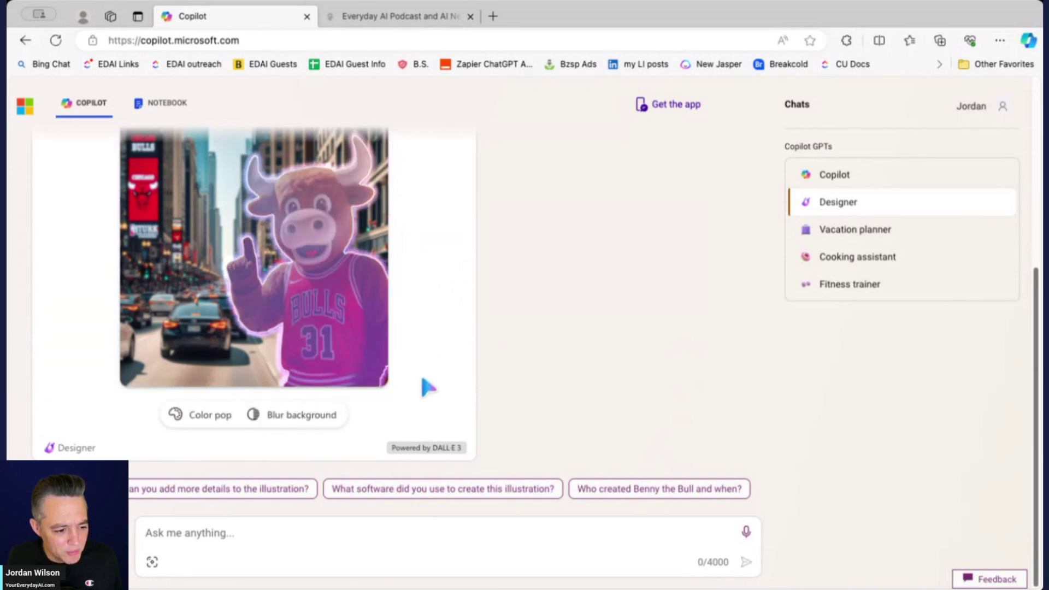
click(299, 419)
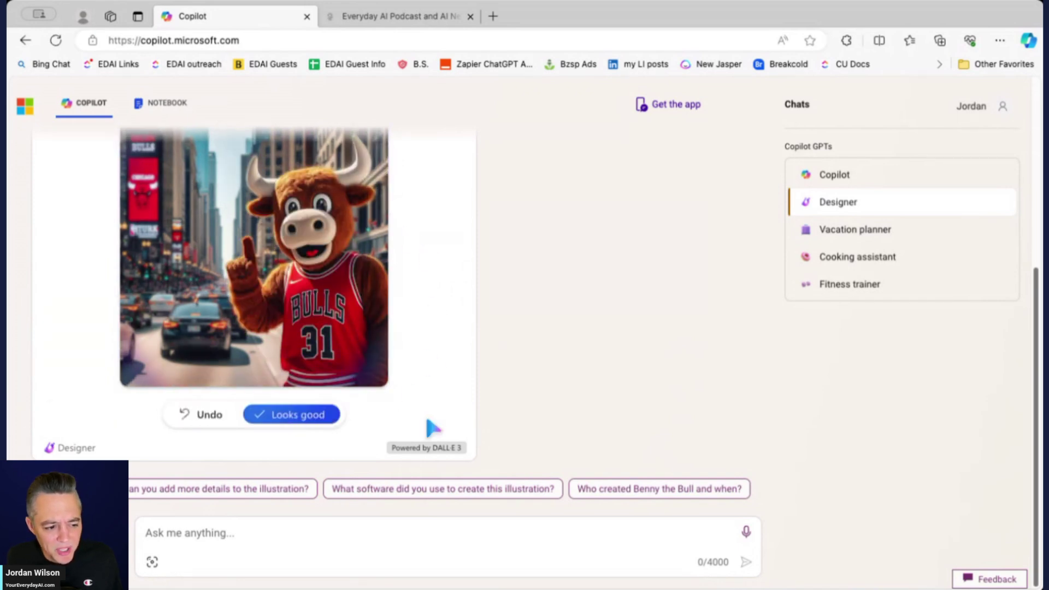
click(319, 416)
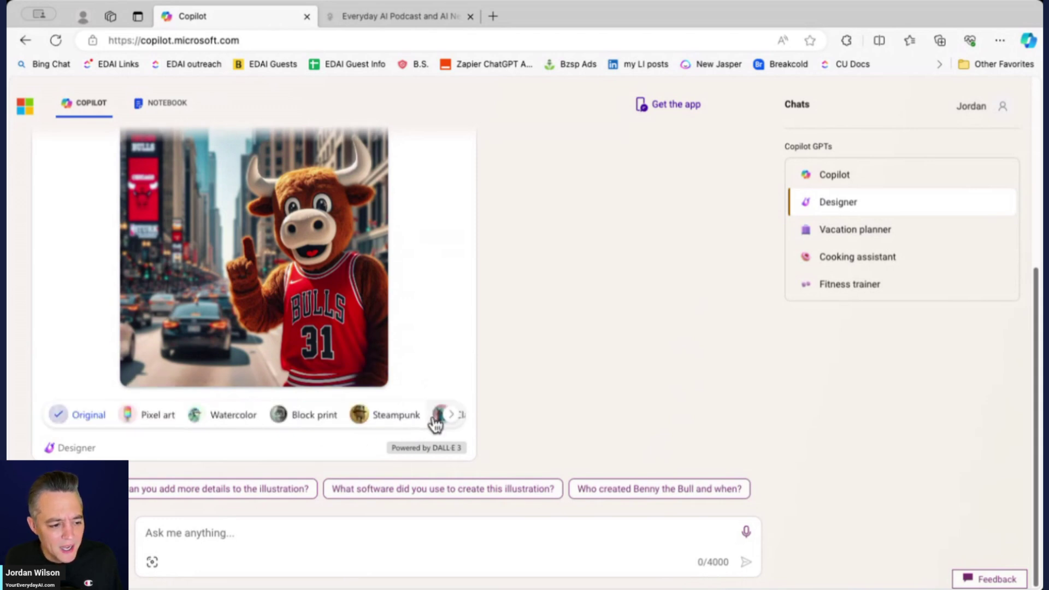
Select Benny's jersey in the image and place the cursor in the prompt box.
click(300, 353)
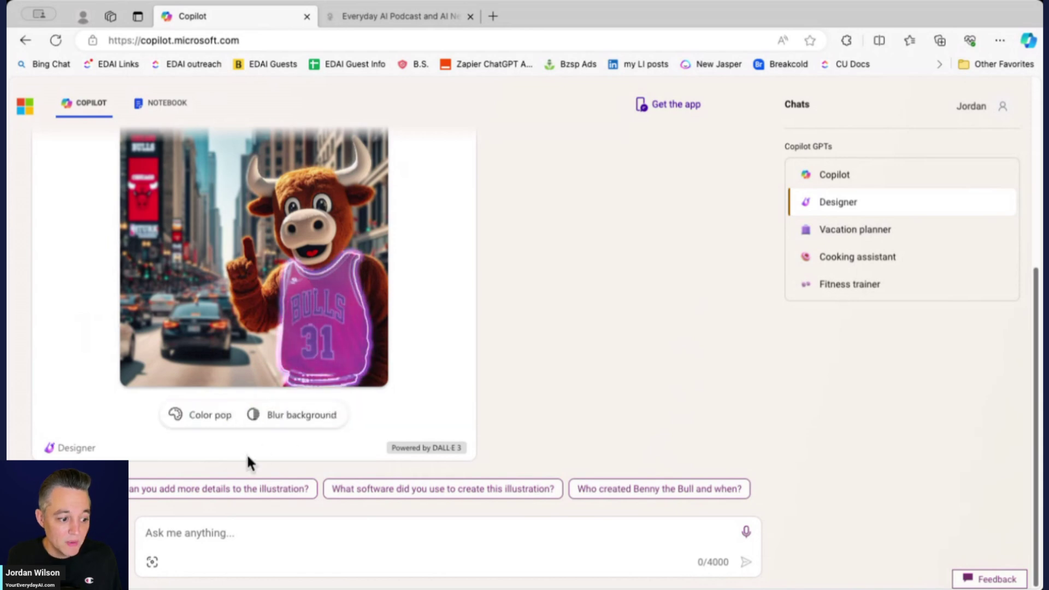
click(265, 536)
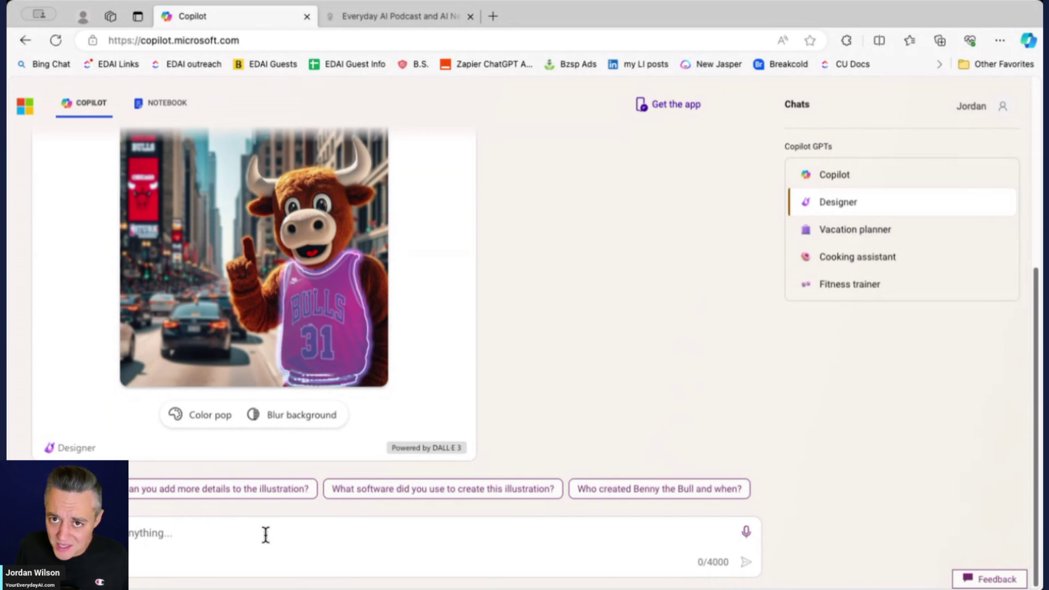
Send 'Make the jersey black' to Designer and scroll to watch the four new images generate.
text(Make the jersey)
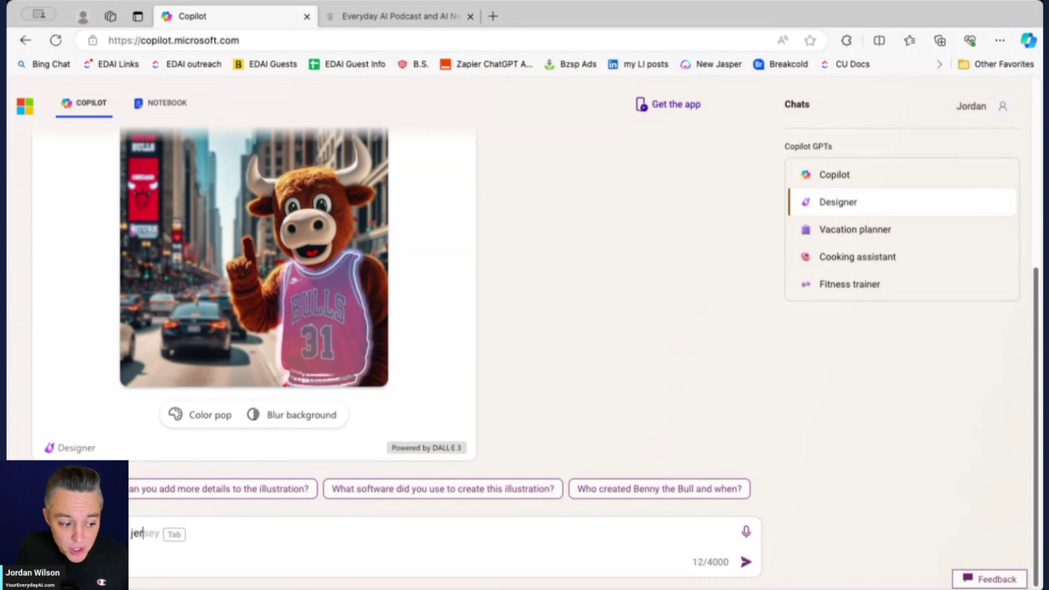
text( black)
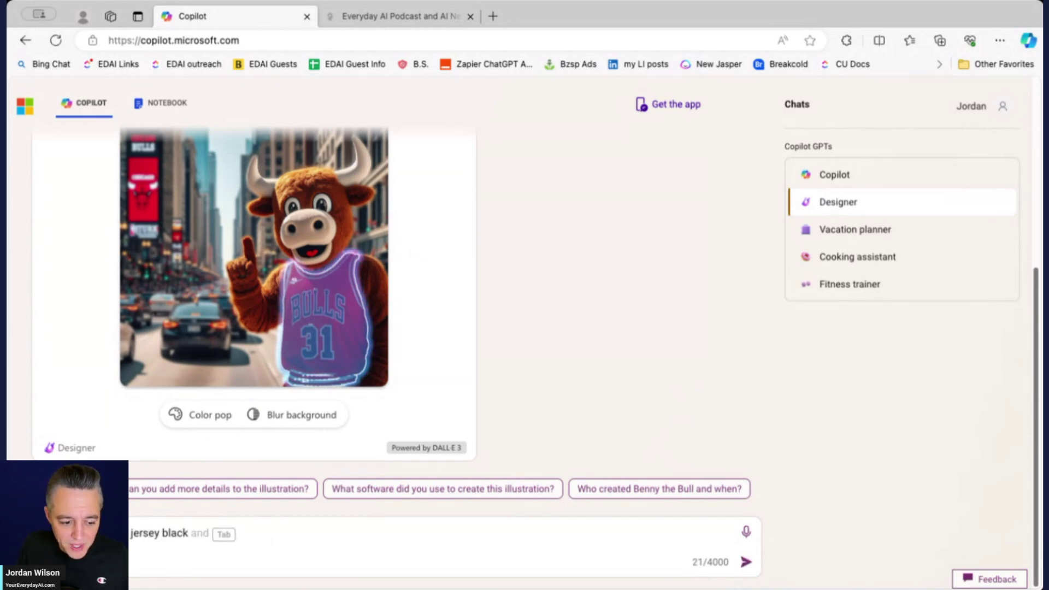
key(Return)
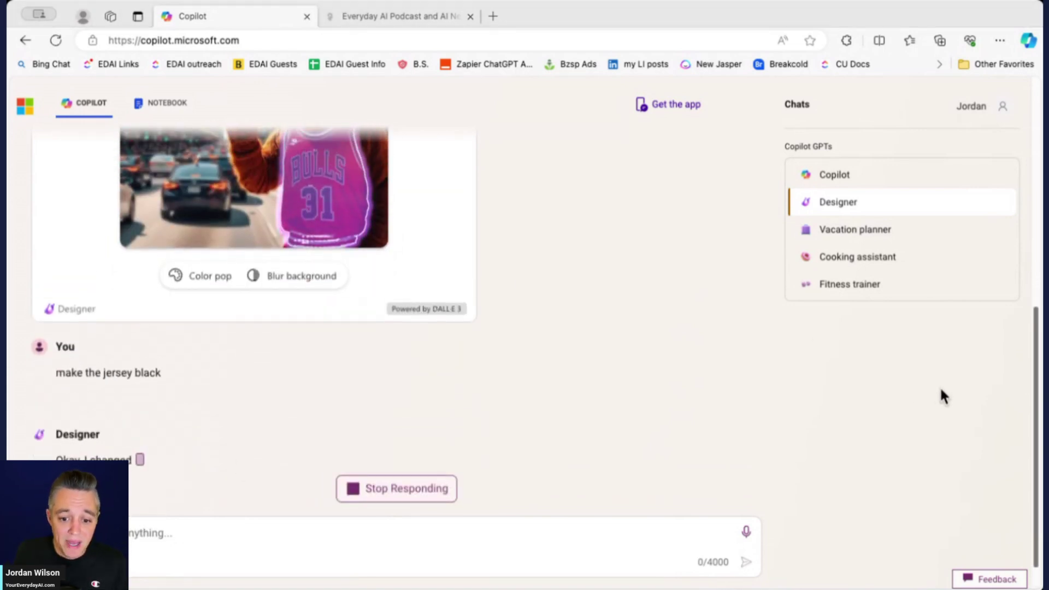
scroll(356, 375, up, 3)
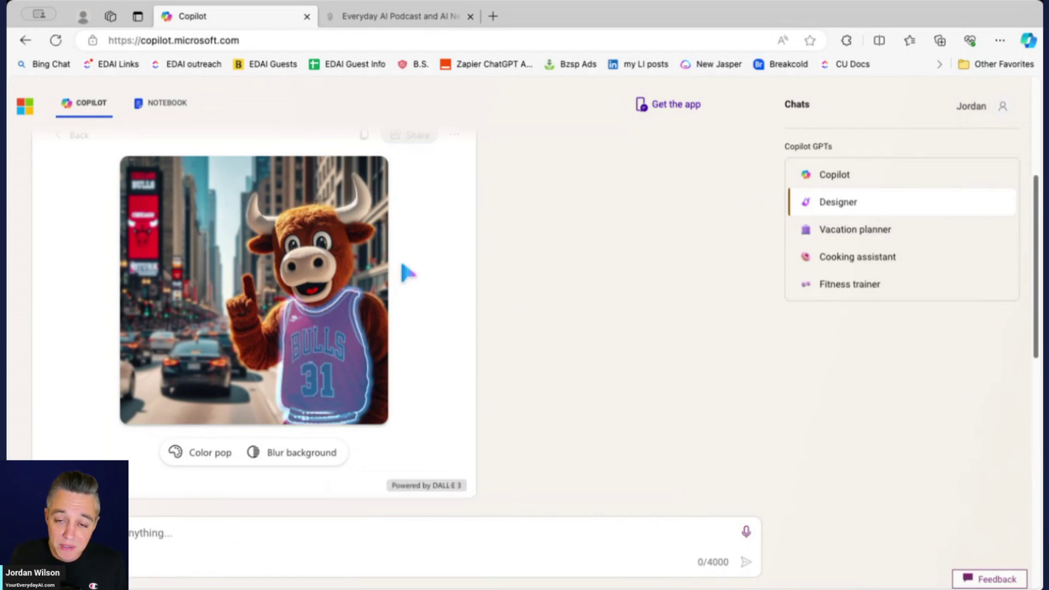
scroll(504, 292, down, 10)
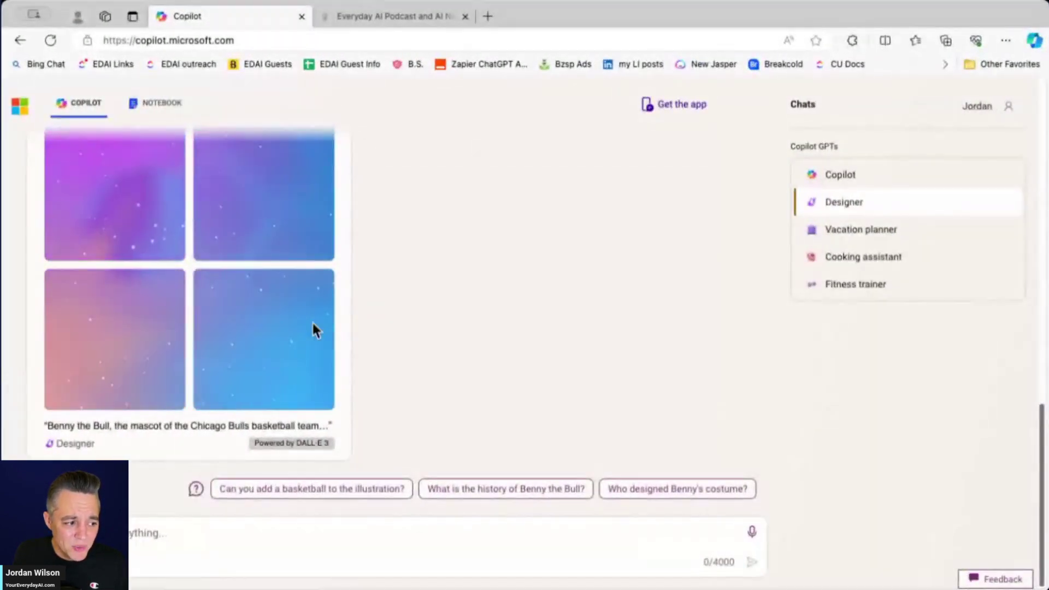
Scroll through the black-jersey results and open the waving Benny #33 image by itself.
scroll(461, 319, up, 1)
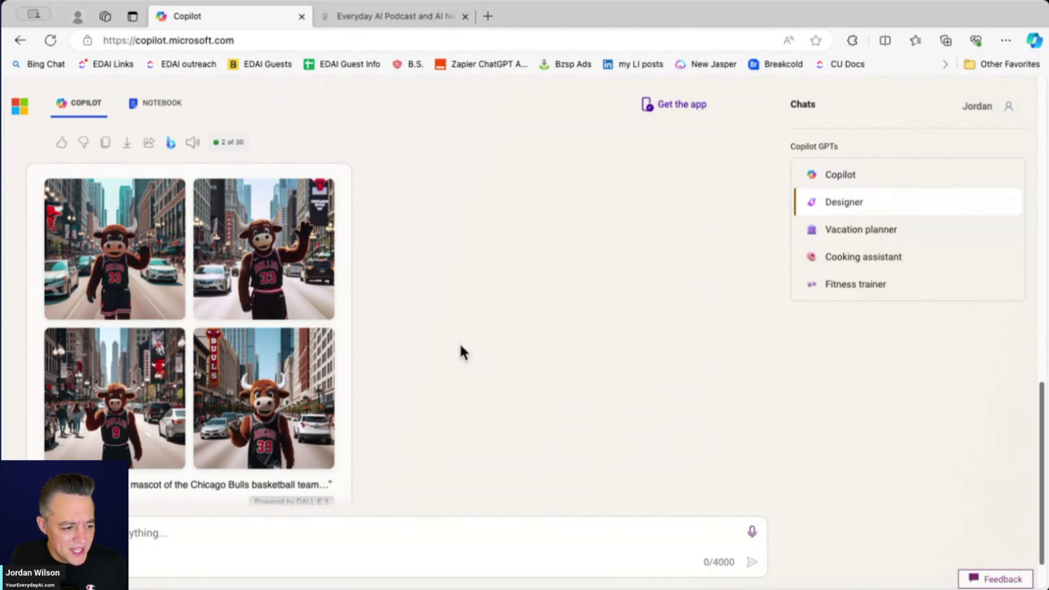
scroll(461, 351, up, 10)
scroll(513, 322, down, 10)
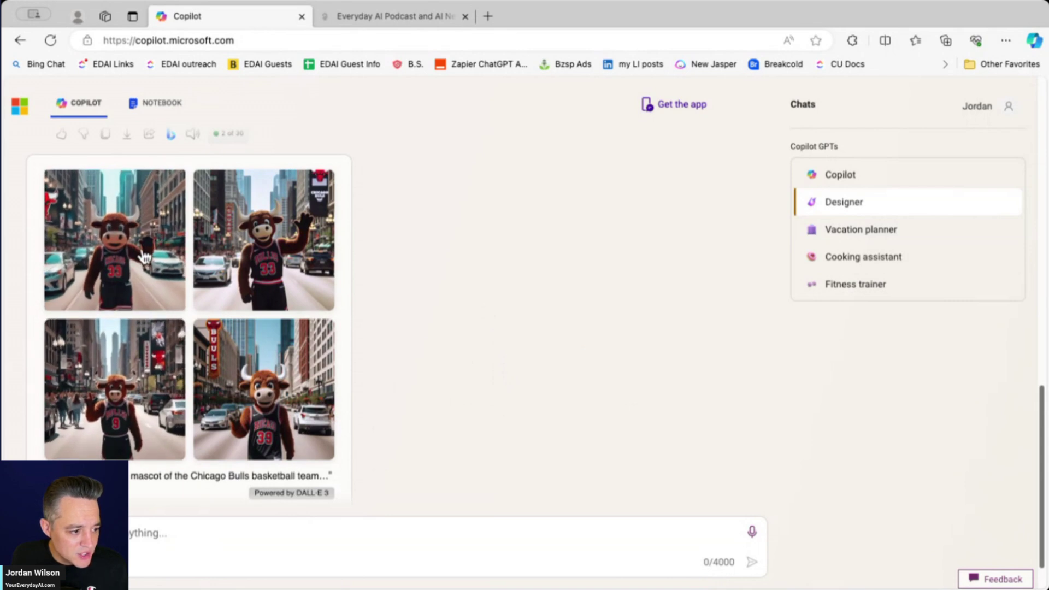
click(145, 257)
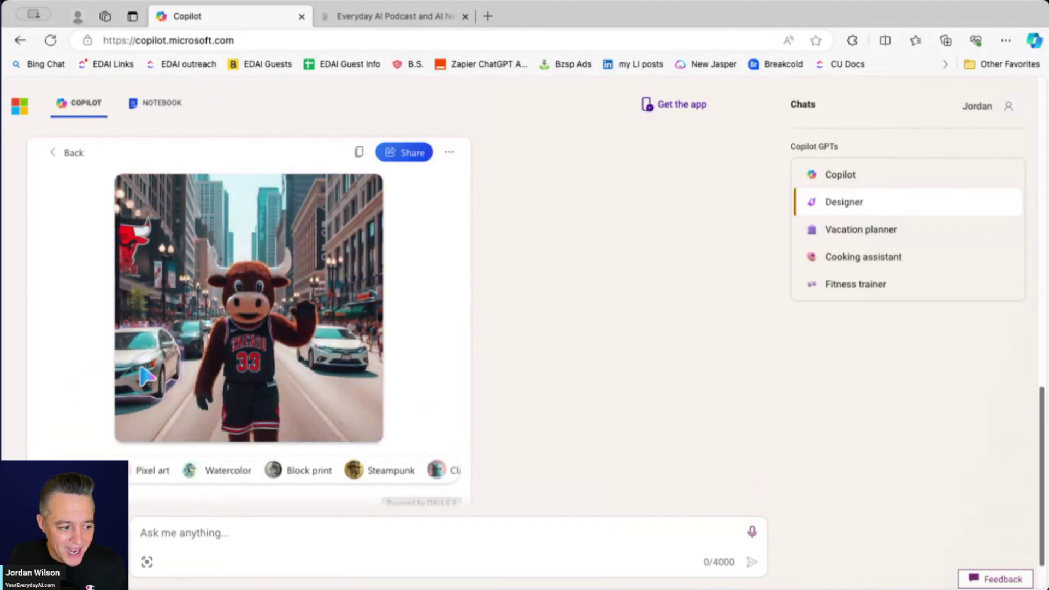
Mark the car at the left and ask Designer to put a basketball hoop there.
click(146, 375)
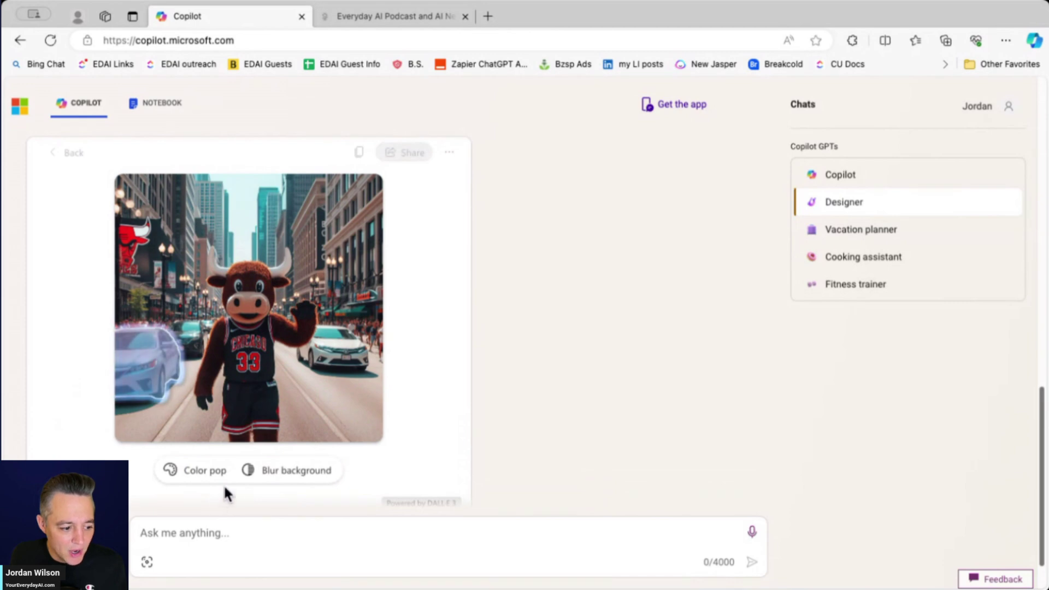
click(199, 530)
text(make t)
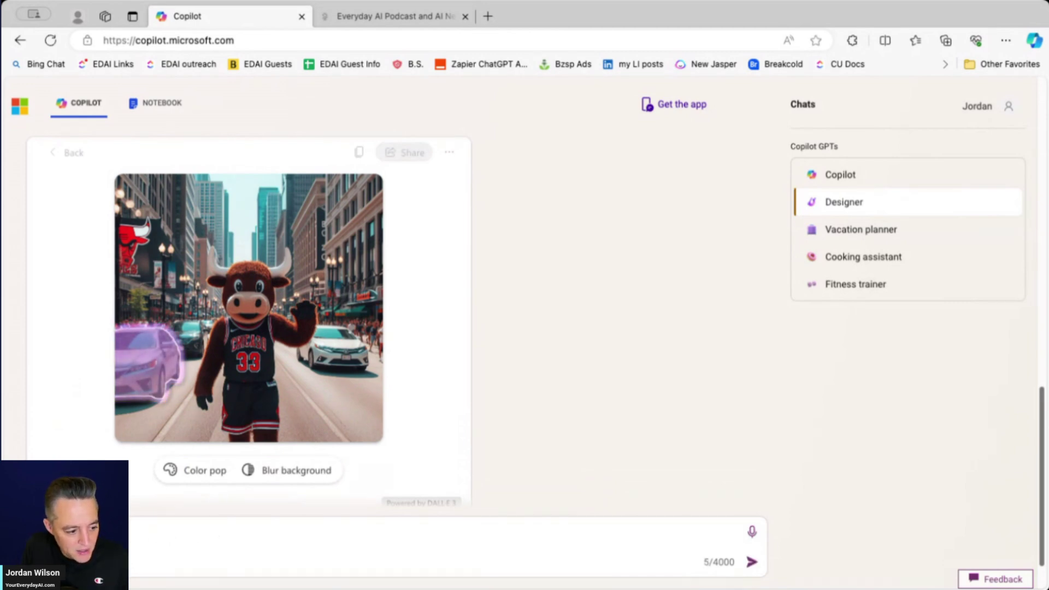
text(e it black)
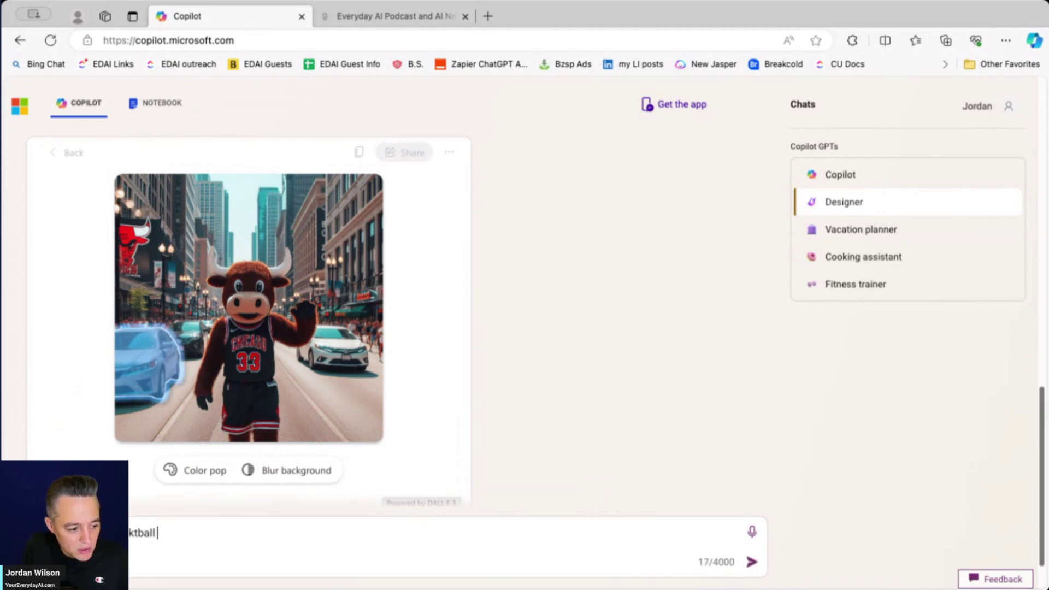
text(hoop there)
key(Return)
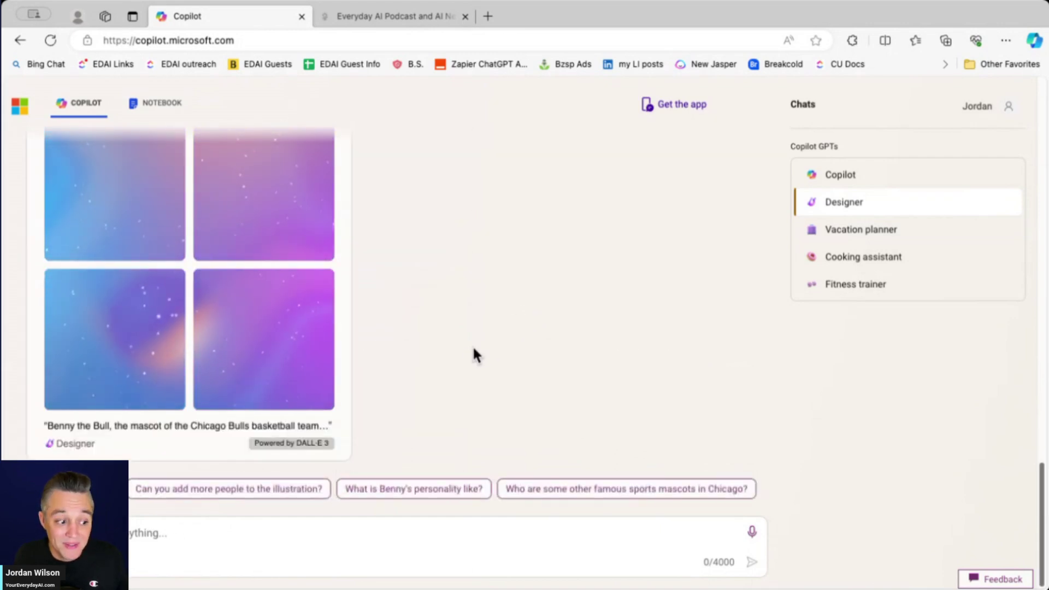
Scroll the chat to review the four finished black-jersey Benny street images.
scroll(473, 356, up, 2)
scroll(378, 410, down, 2)
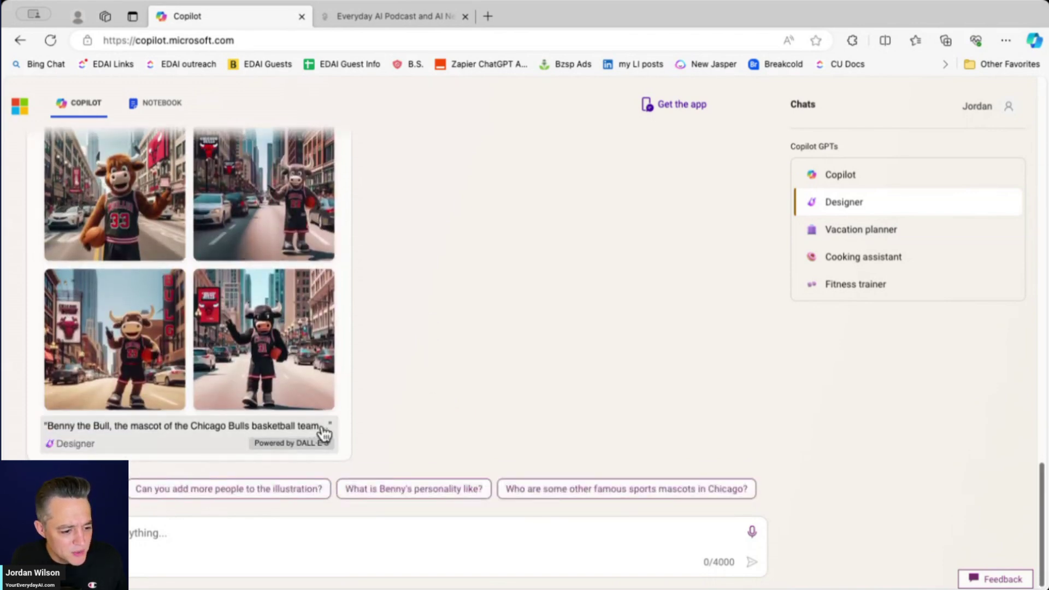
Open the images on Designer's creations page and read the prompt, highlighting the jersey and basketball hoop passages.
click(250, 437)
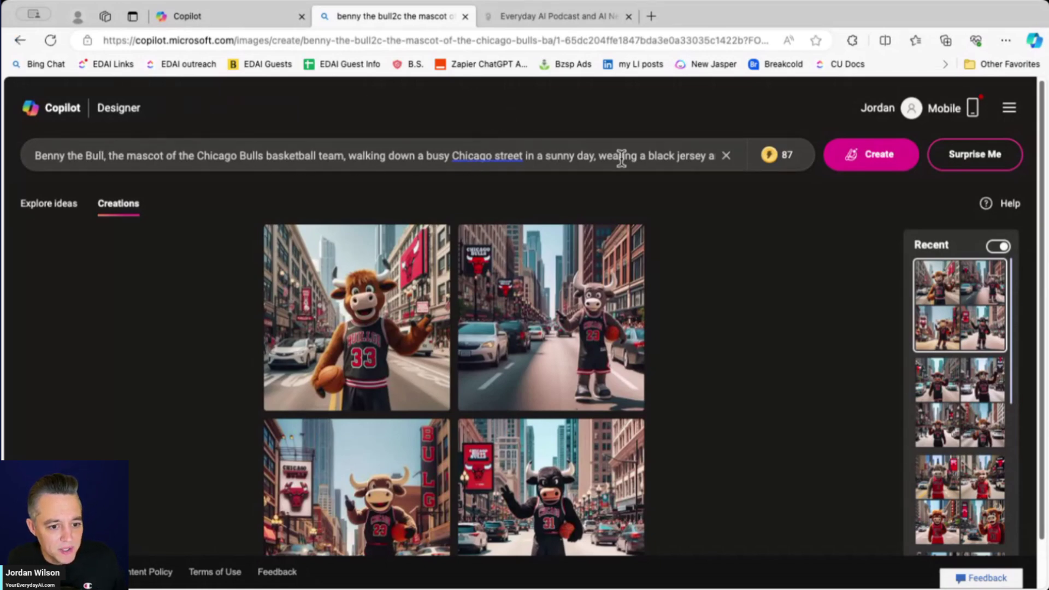
drag(599, 156, 713, 155)
click(560, 153)
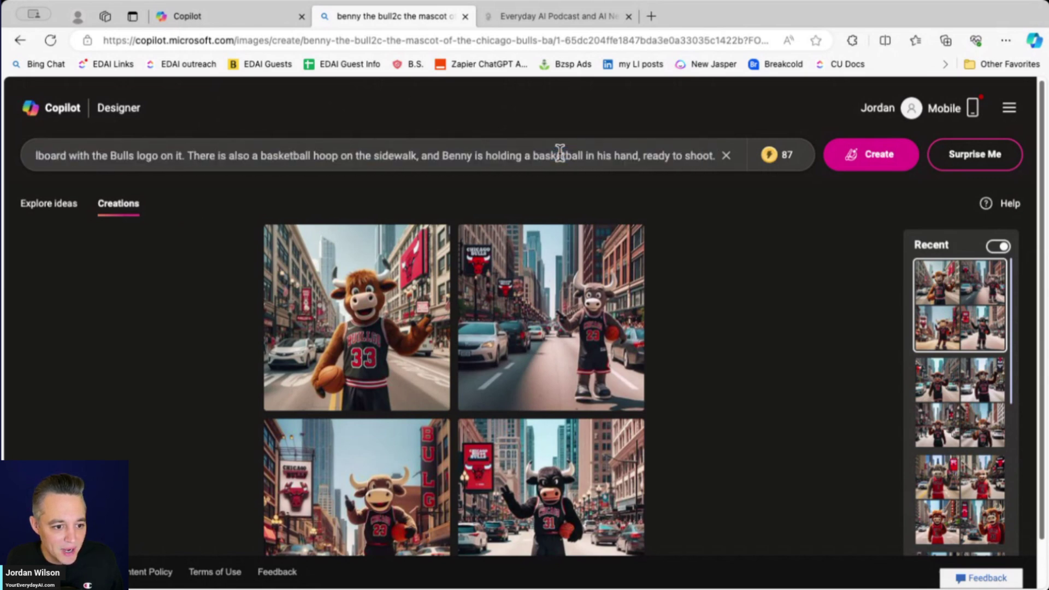
key(Home)
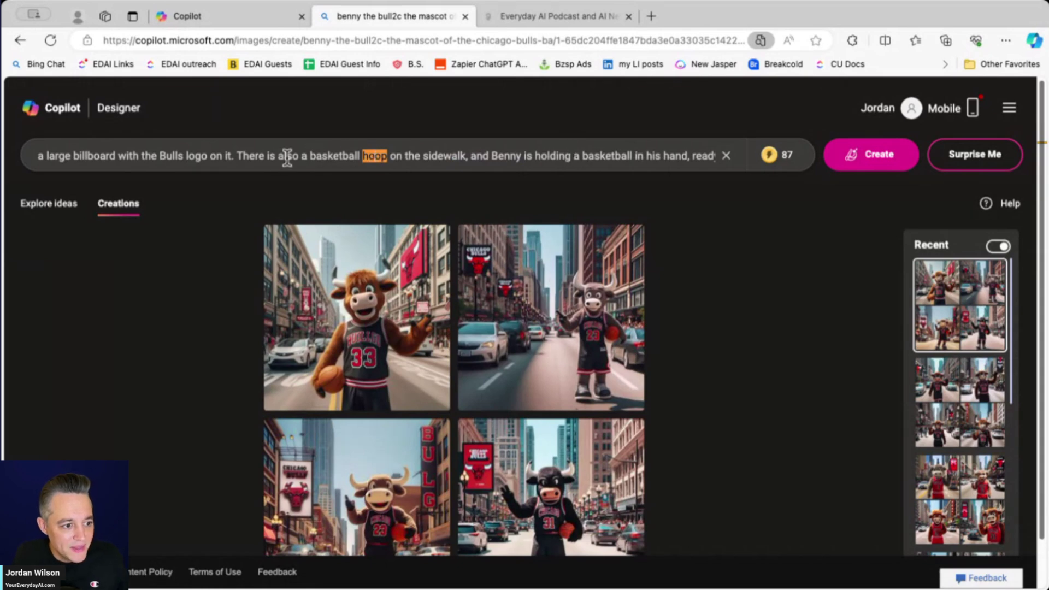
drag(244, 157, 466, 162)
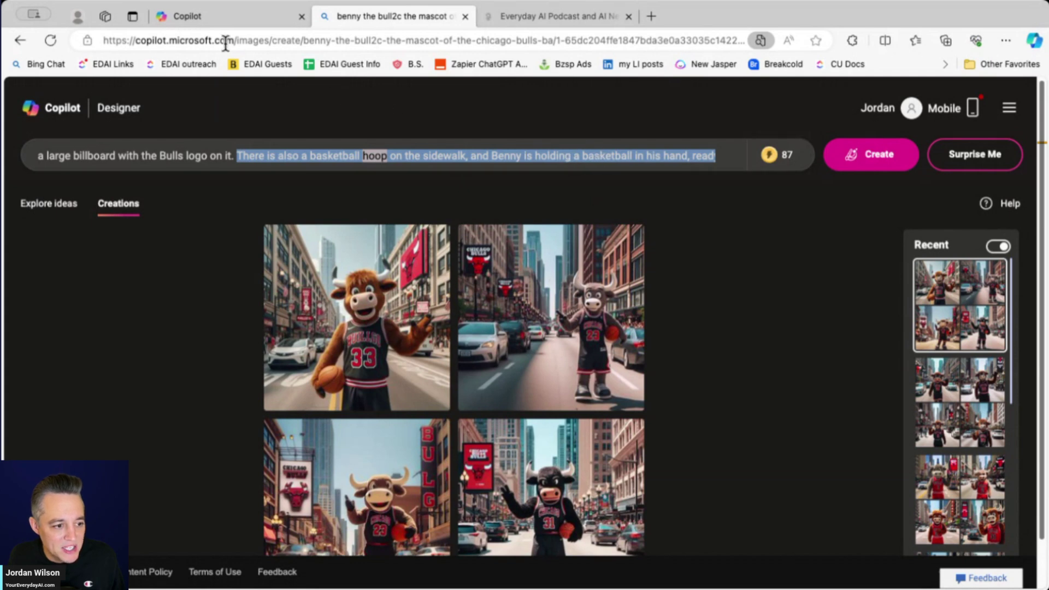
Return to Copilot and open the bottom-left Benny #23 image beside the BULLS sign.
click(224, 16)
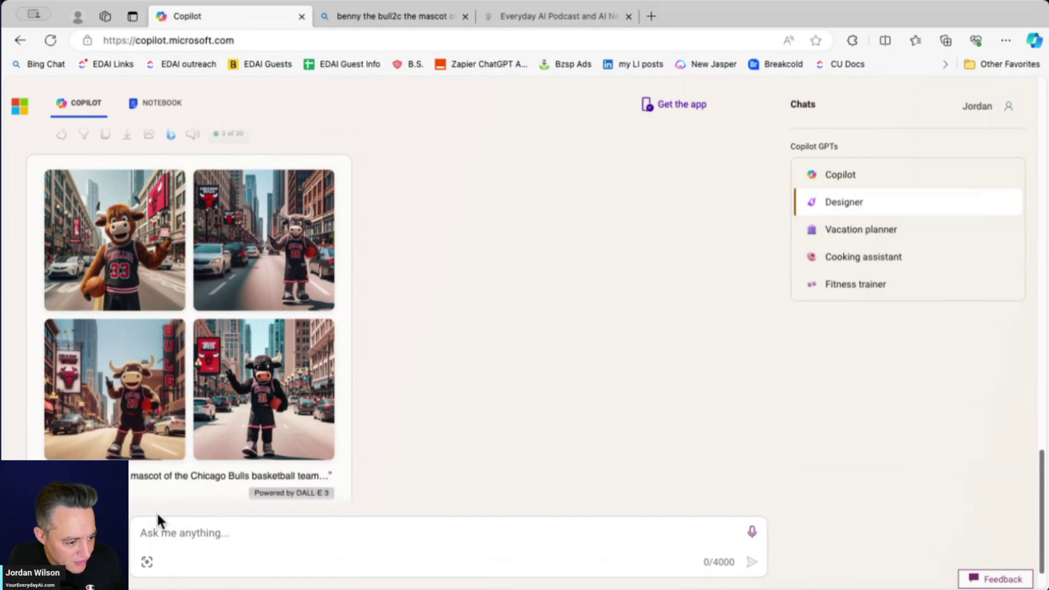
click(127, 431)
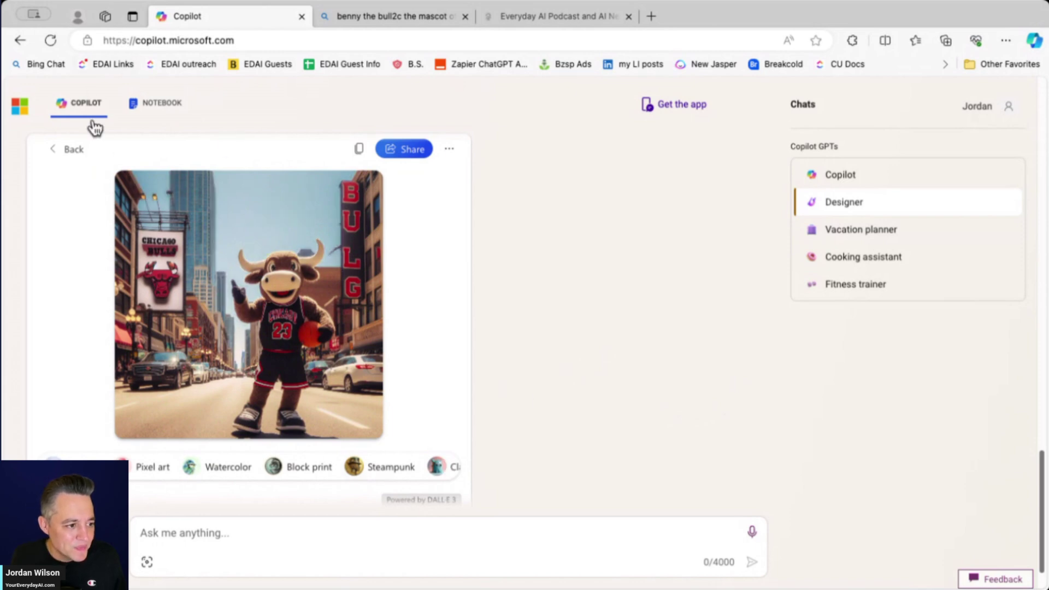
Go back to the four hoop images and enlarge the top-left Benny #33 image.
scroll(106, 153, up, 10)
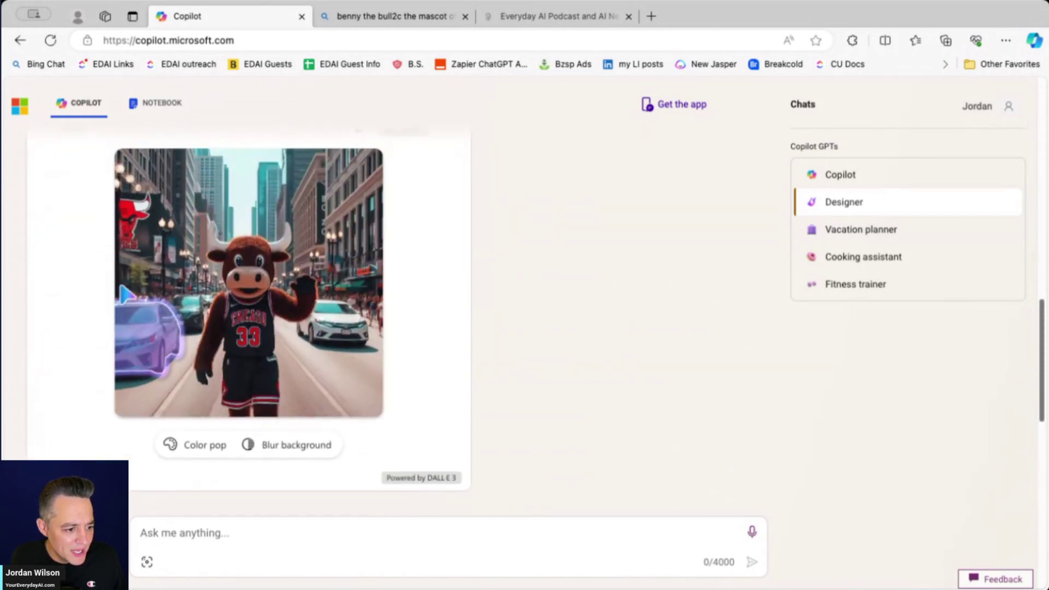
scroll(123, 289, down, 10)
click(70, 274)
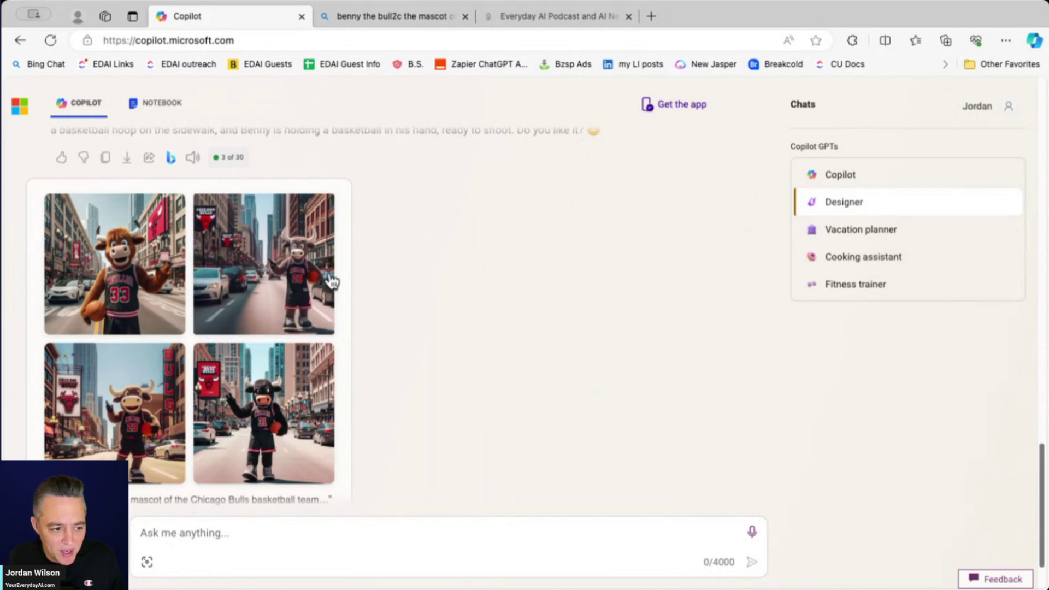
click(138, 309)
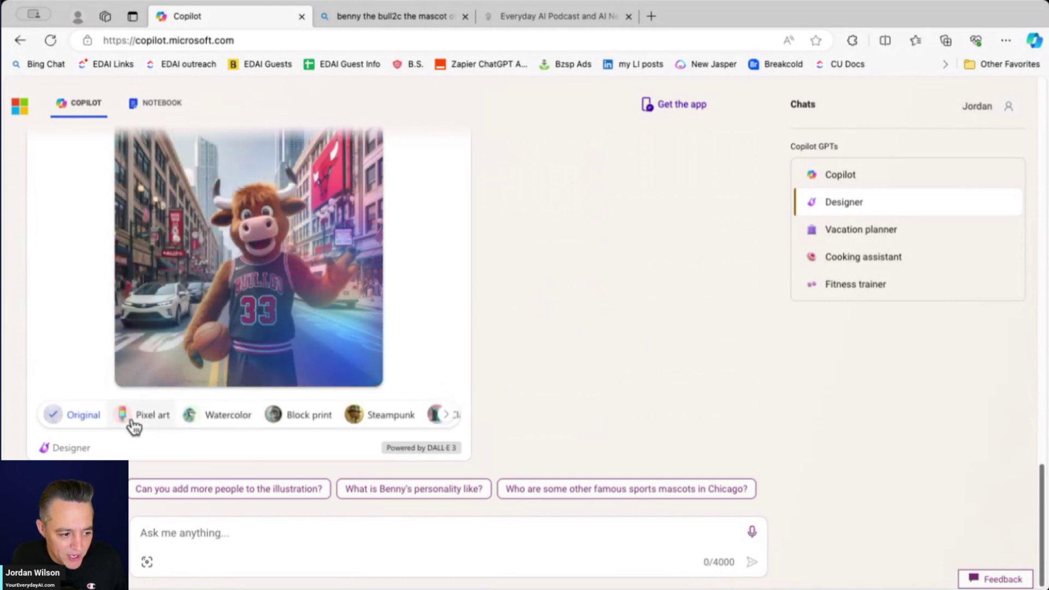
Browse the style presets and recreate the image in Pixel art style.
click(445, 416)
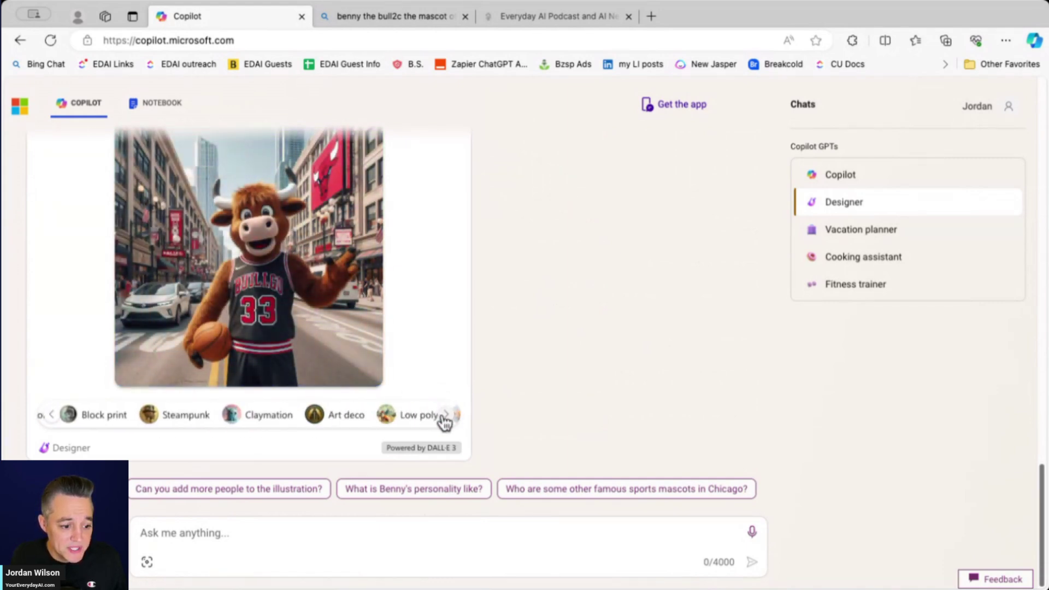
click(445, 416)
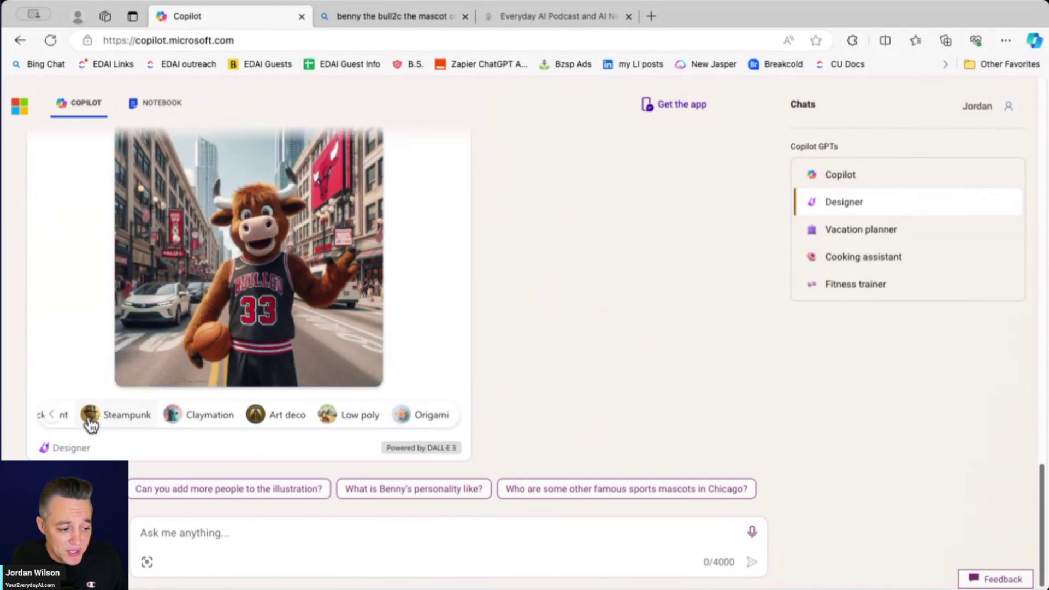
click(52, 417)
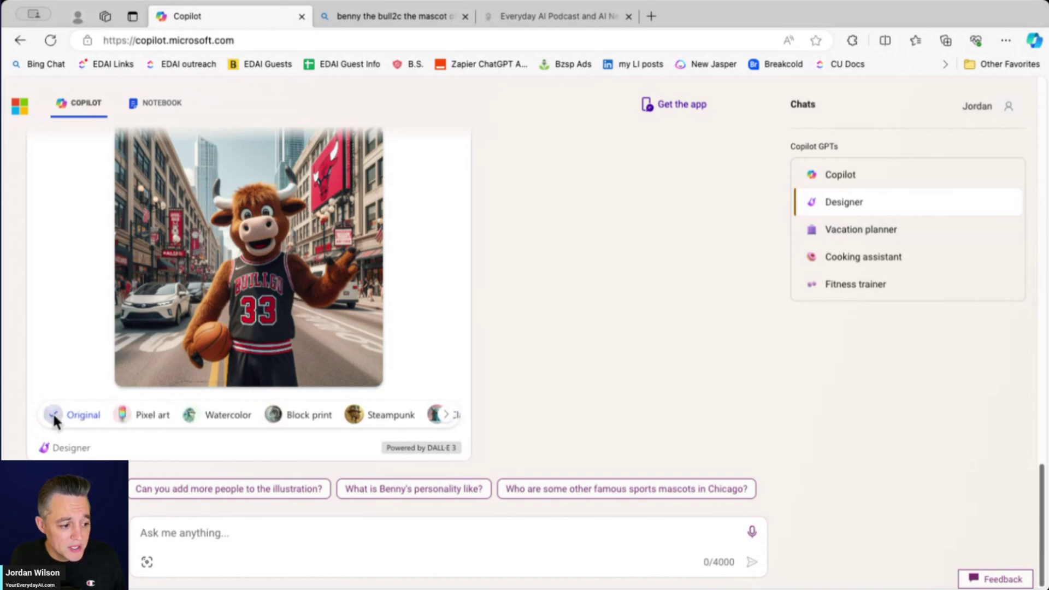
click(136, 416)
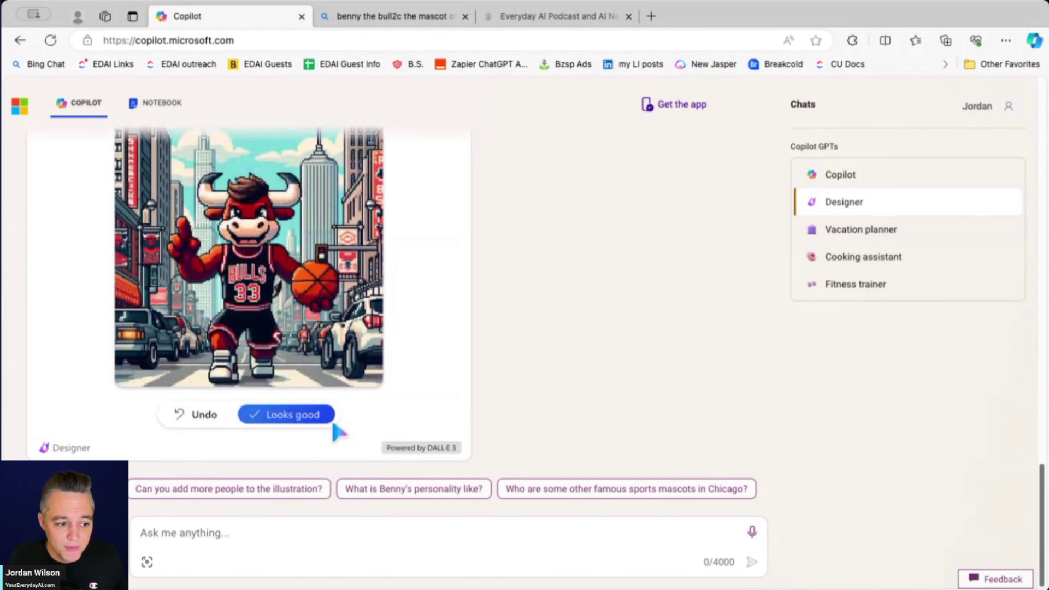
Undo the pixel-art version, then apply Claymation style and accept the Benny #29 result.
click(198, 416)
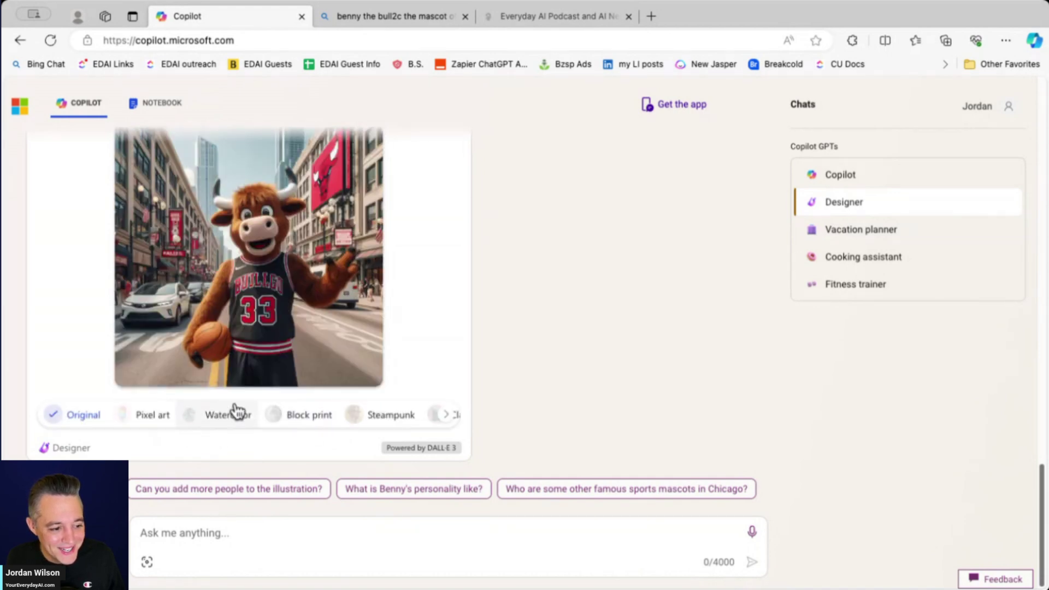
scroll(386, 417, right, 5)
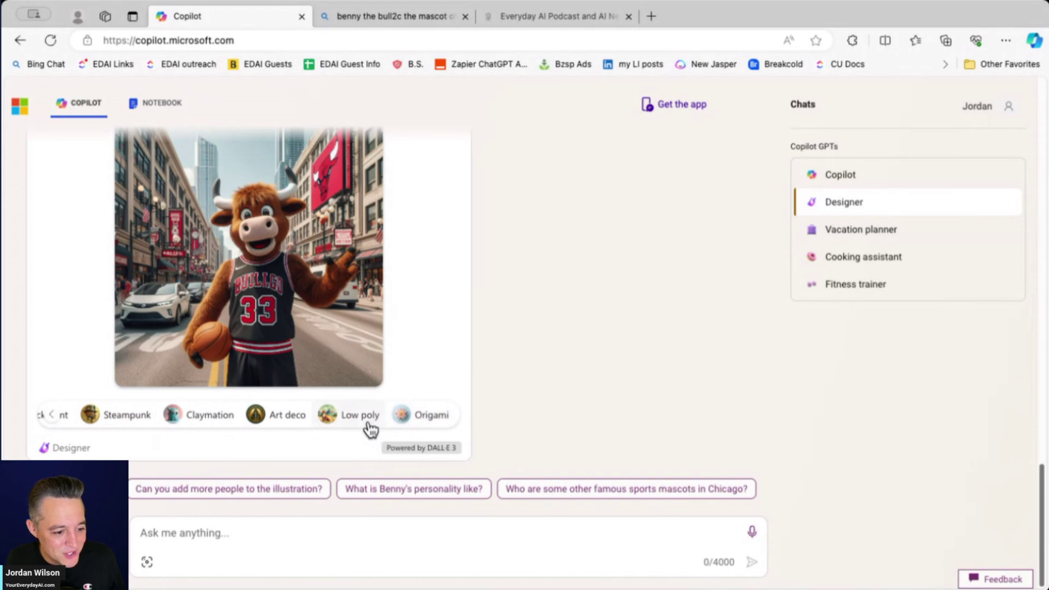
click(210, 416)
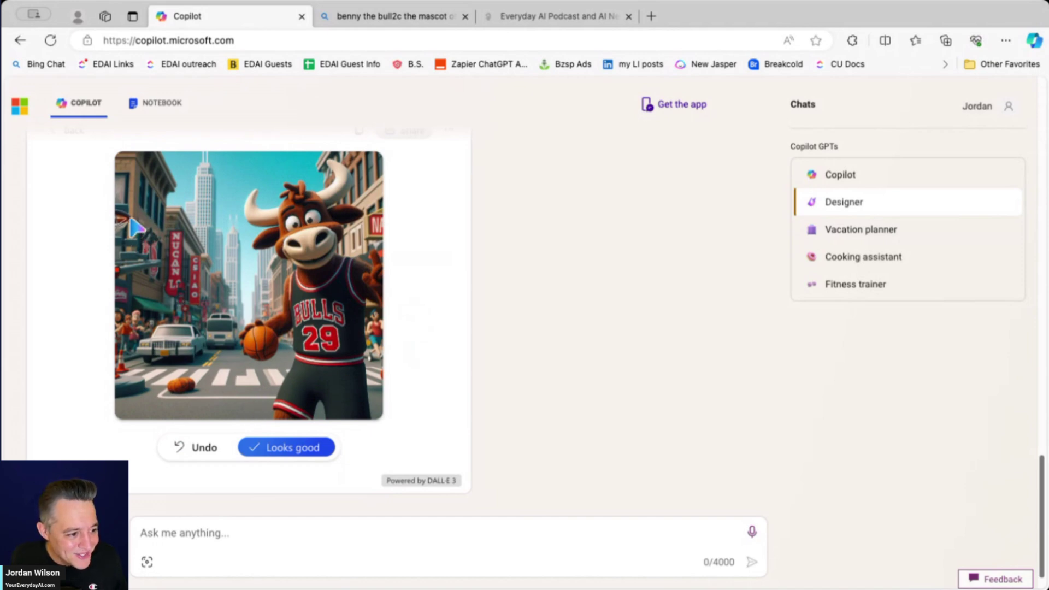
click(303, 453)
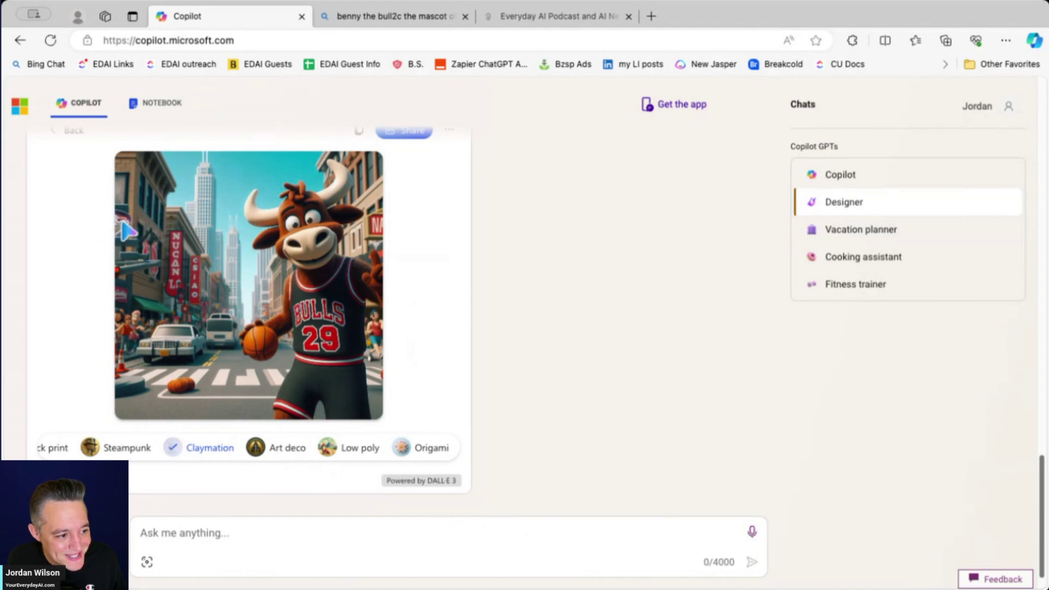
mouse_move(126, 235)
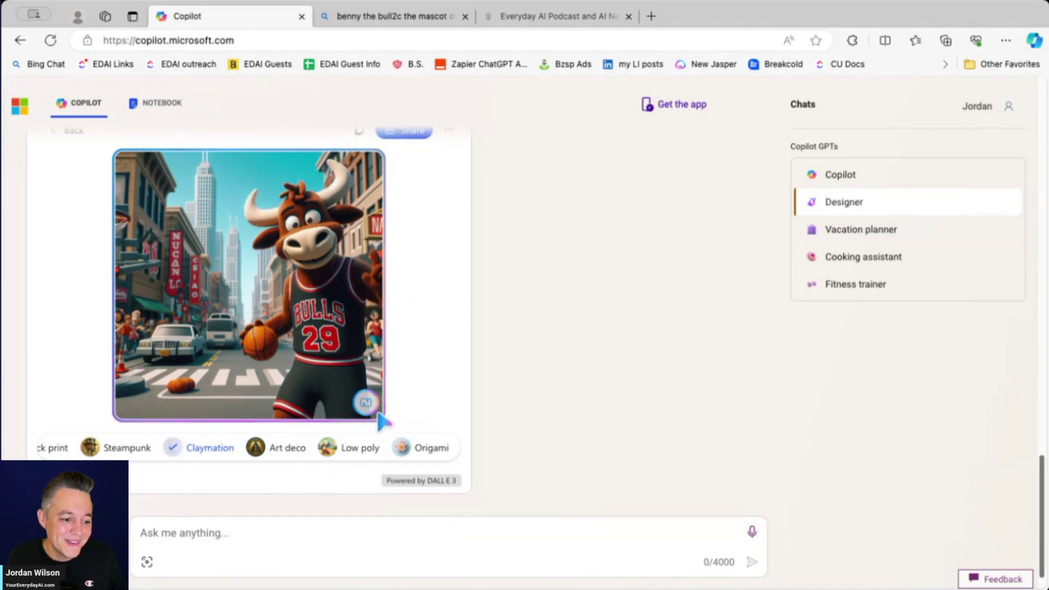
Send the claymation Benny #29 image to the Designer editor, dismiss the Ideas tip, and return to Copilot.
scroll(418, 251, up, 1)
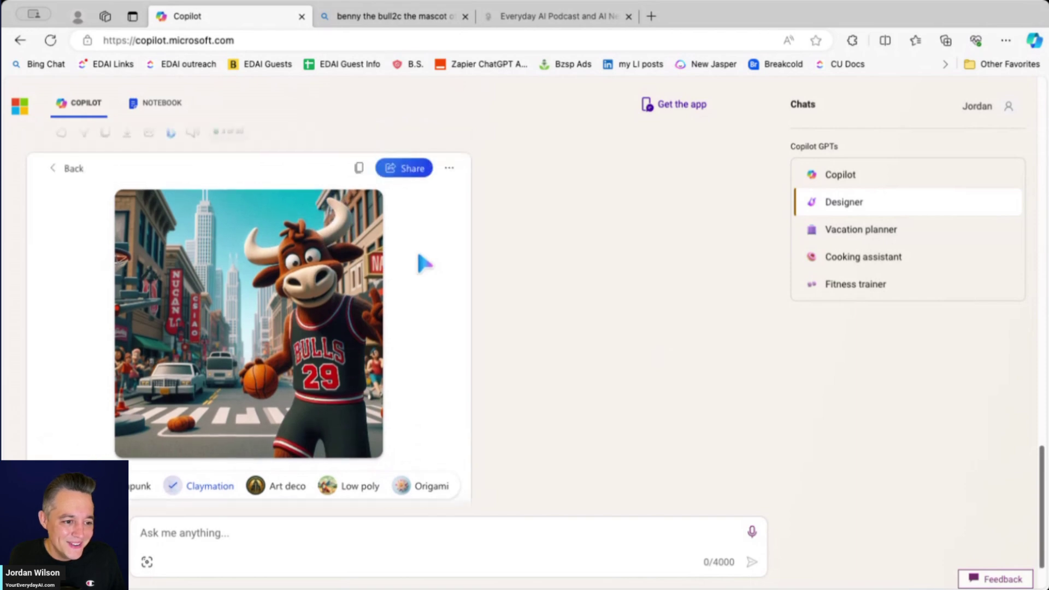
click(453, 171)
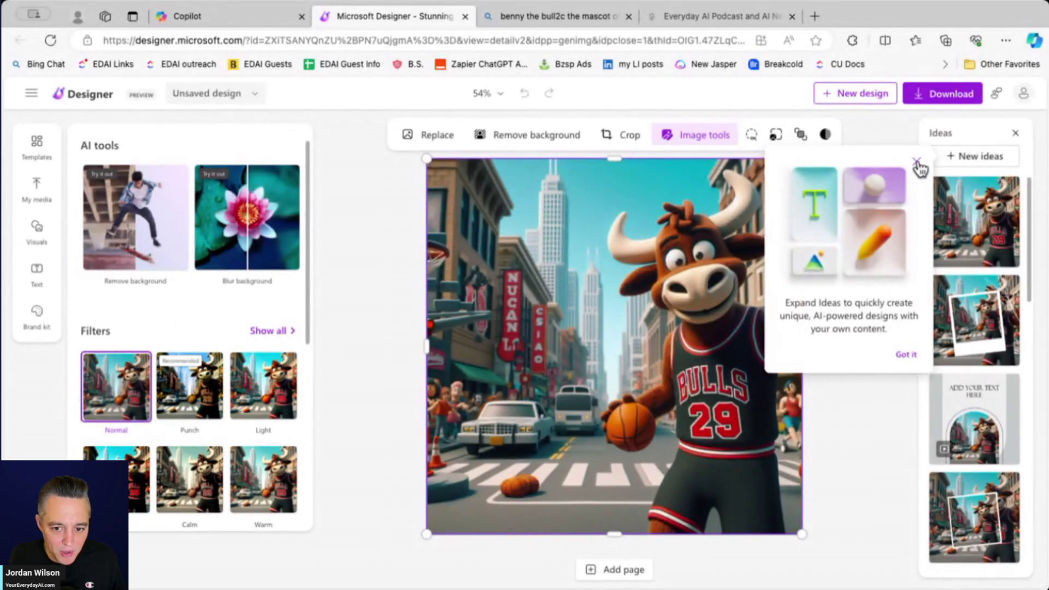
click(917, 163)
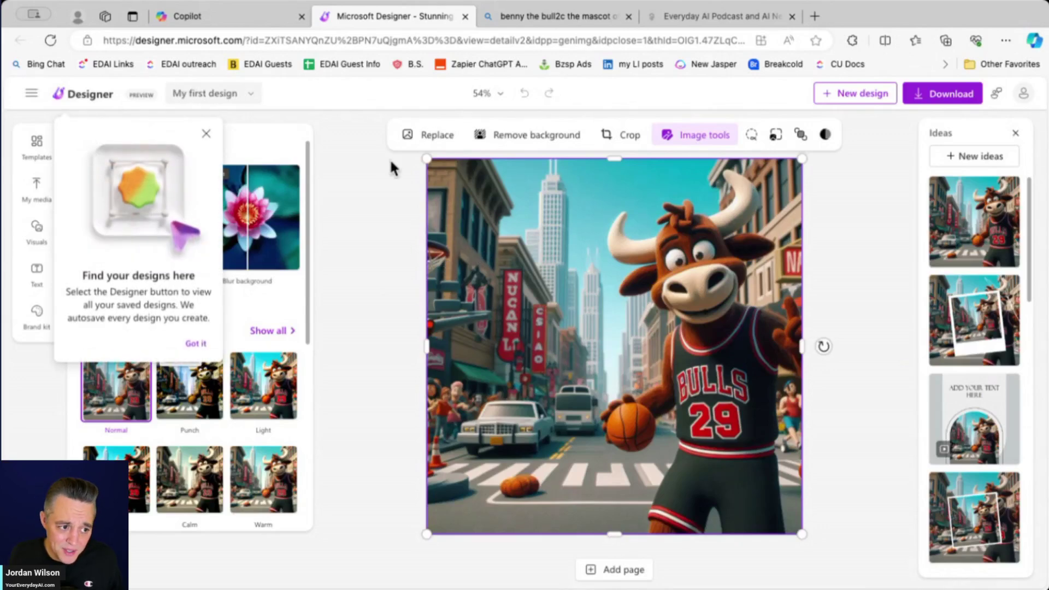
click(278, 18)
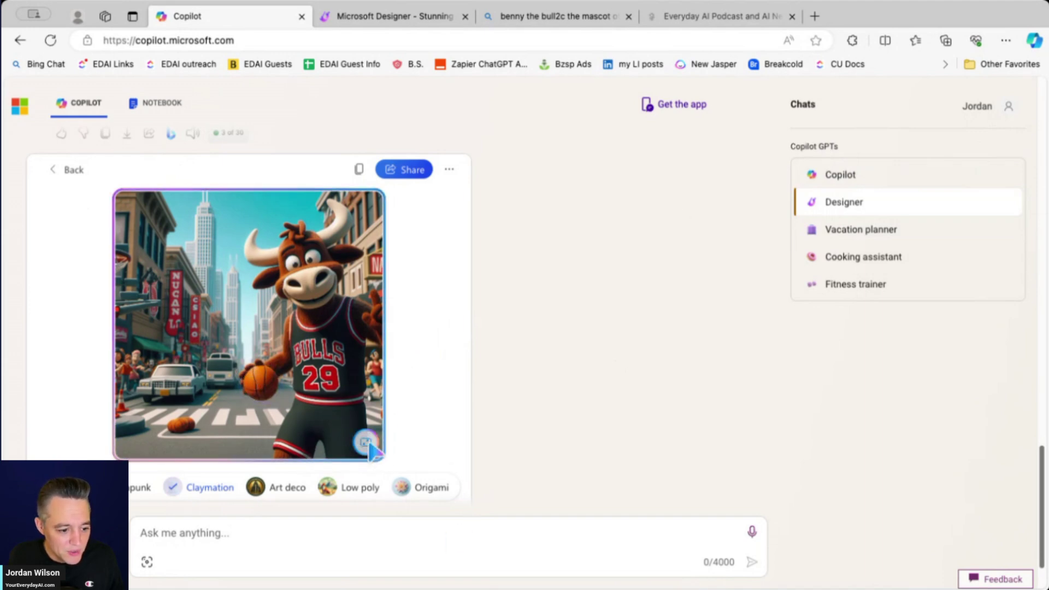
Regenerate the claymation Benny image in landscape aspect ratio and accept the new #34 version.
click(366, 442)
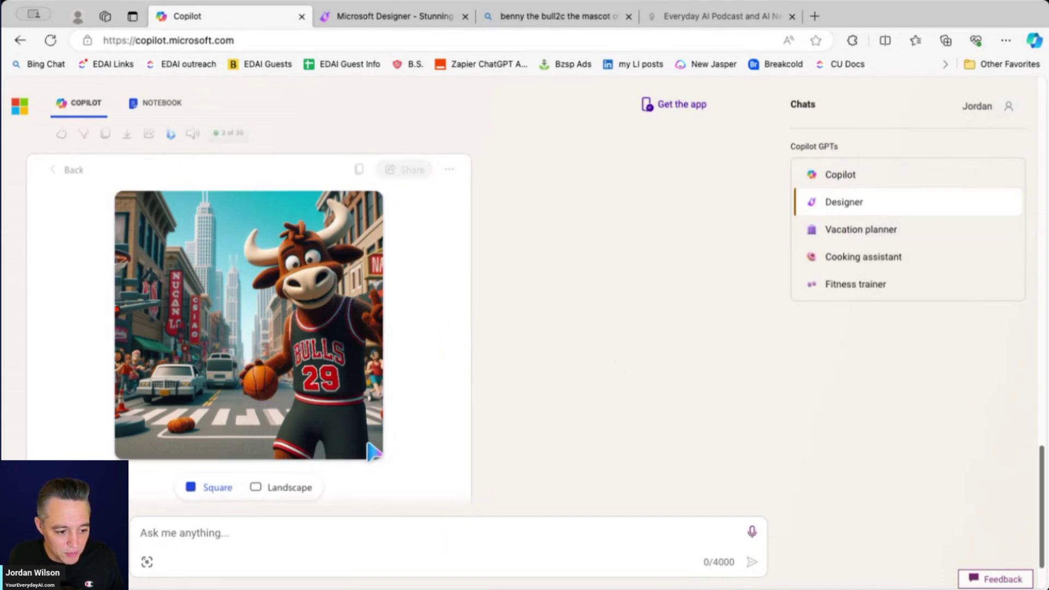
click(291, 489)
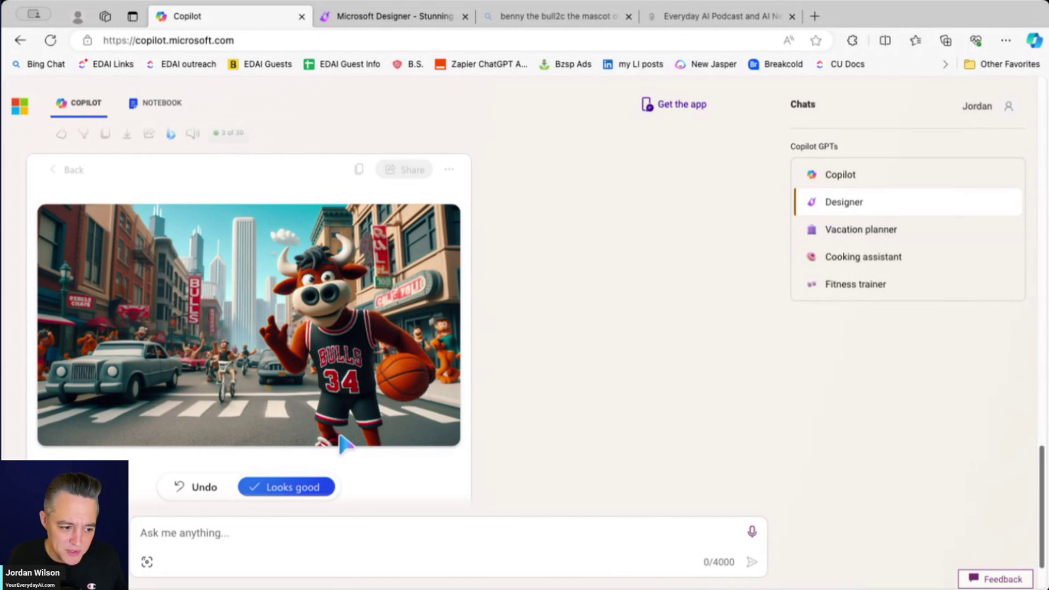
click(308, 493)
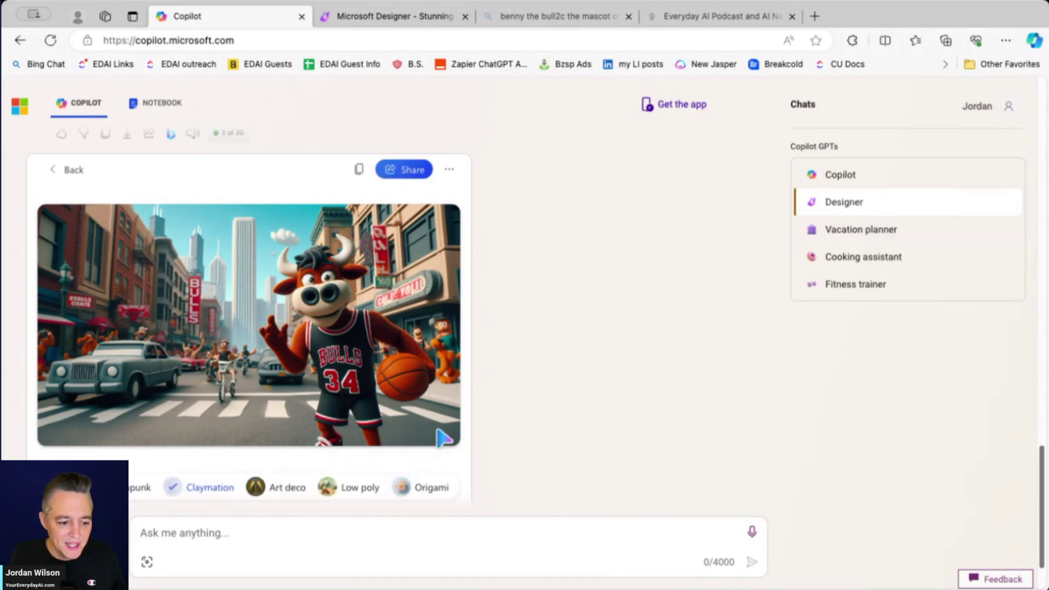
mouse_move(444, 439)
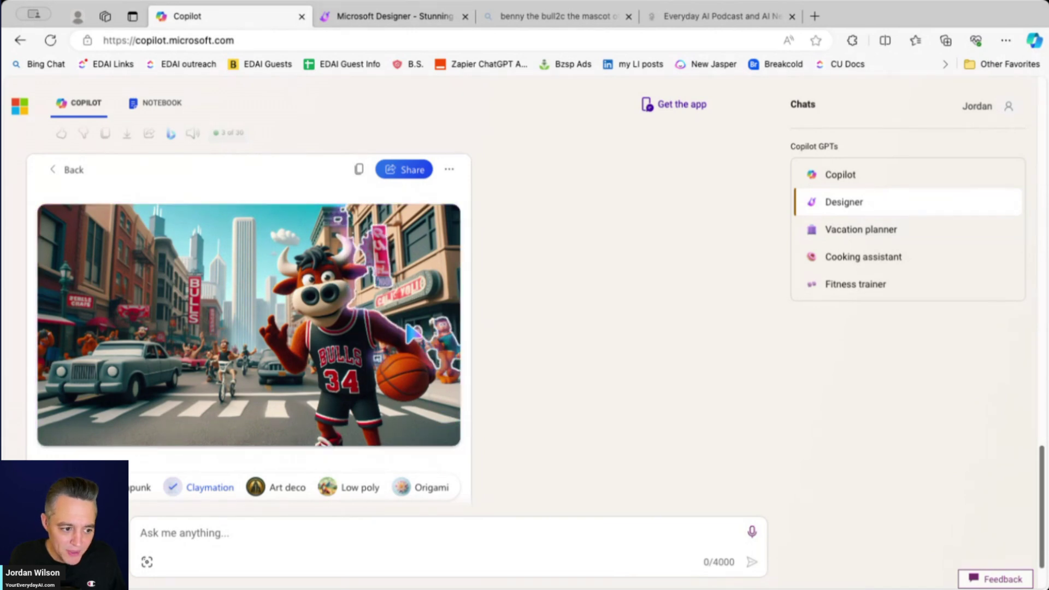
Copy the landscape Benny #34 image to the clipboard.
click(359, 172)
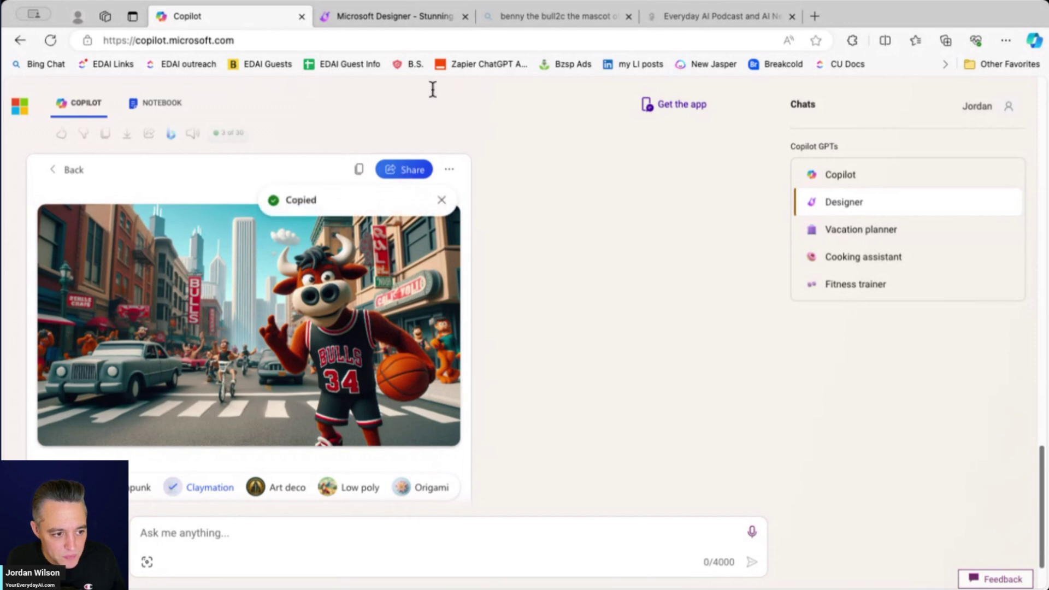
click(413, 34)
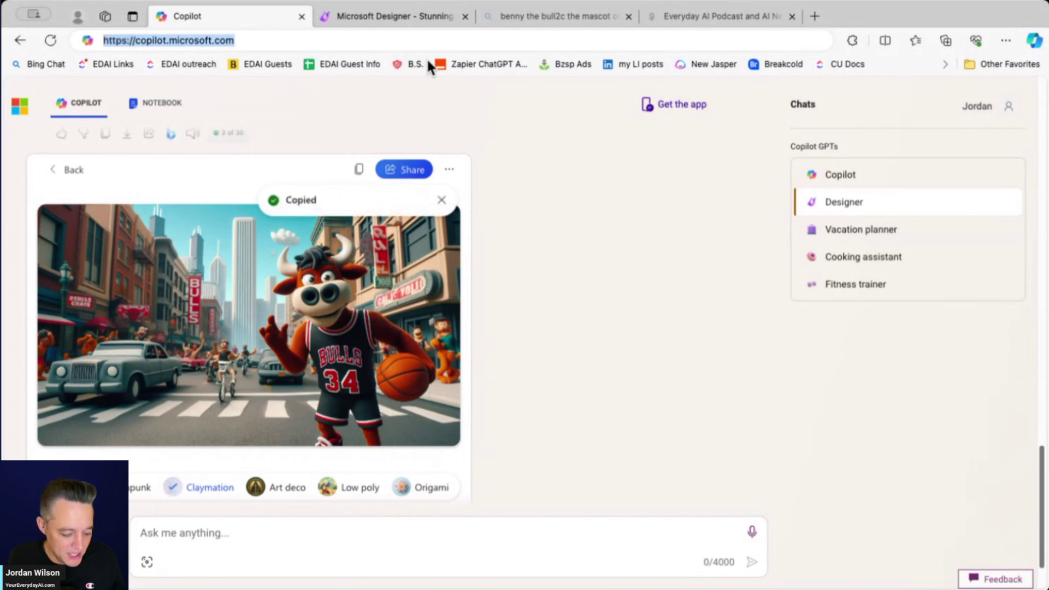
click(538, 419)
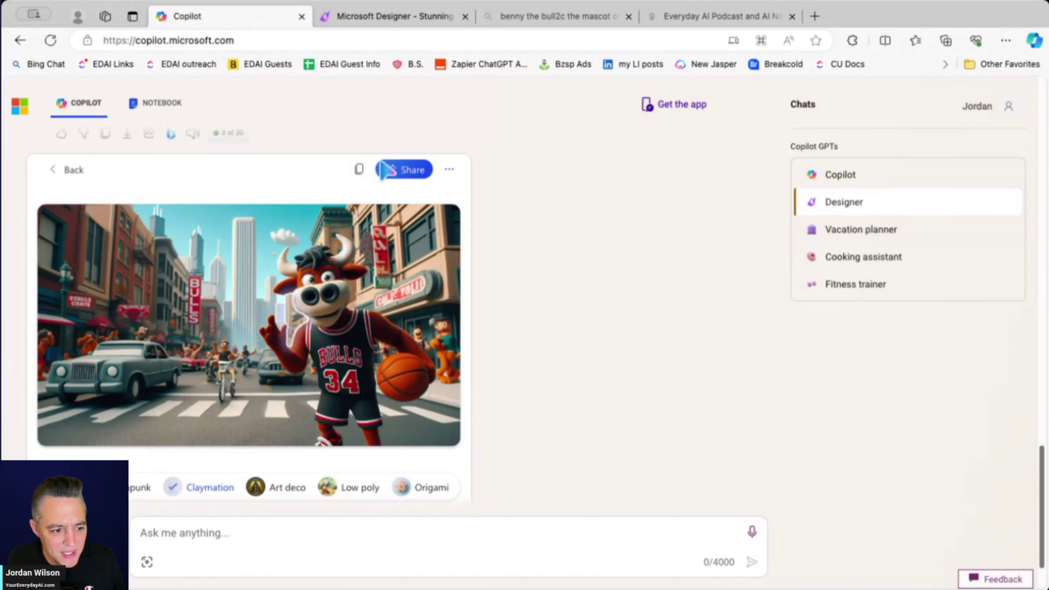
Open the image's share link in a new tab, showing its 1792×1024 shared page.
click(412, 171)
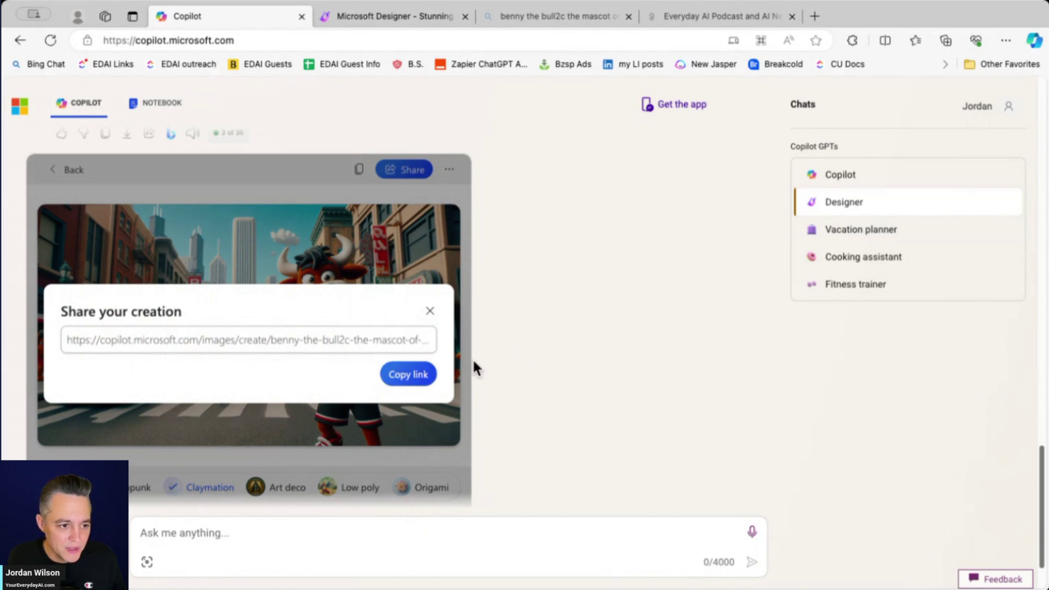
key(ctrl+t)
key(ctrl+v)
key(Return)
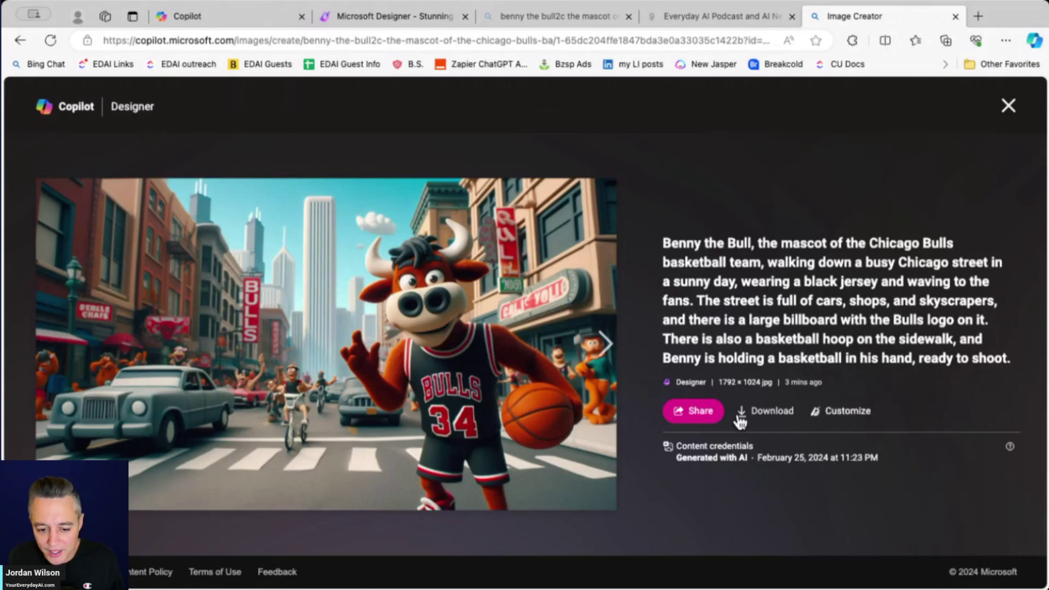
click(354, 15)
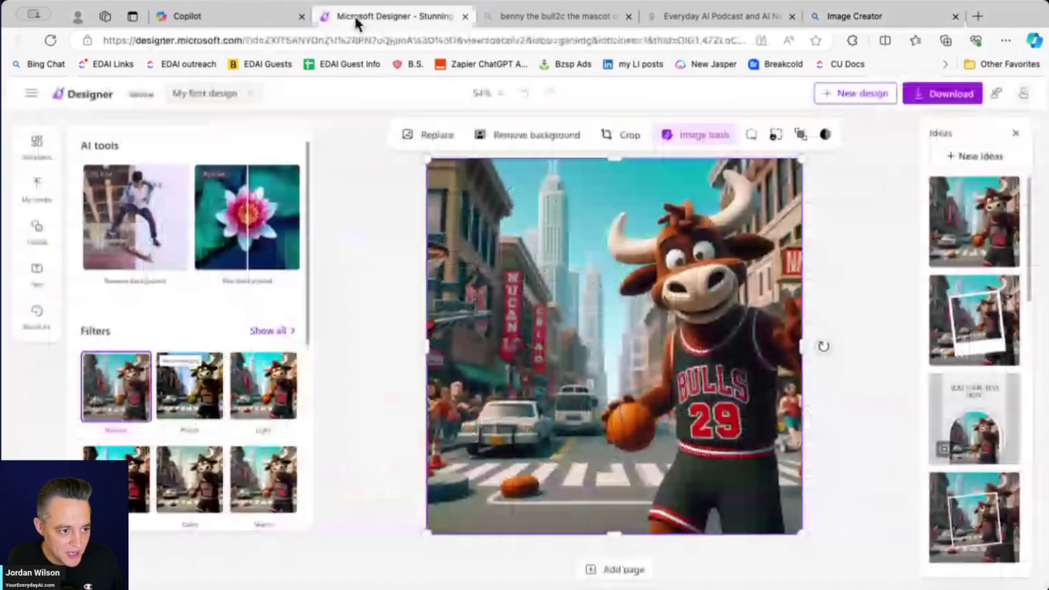
click(234, 15)
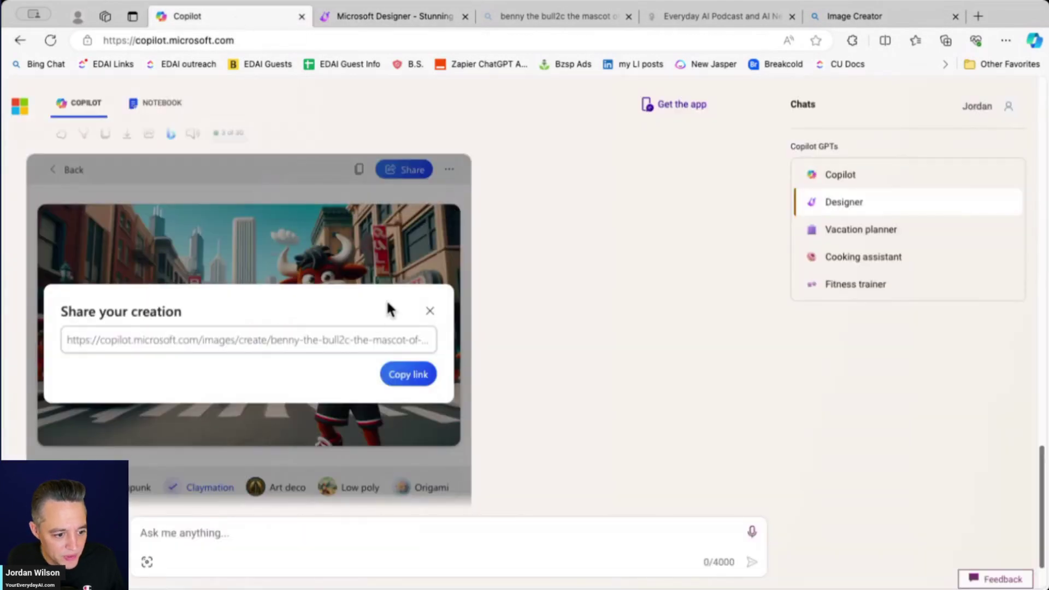
click(484, 218)
click(449, 169)
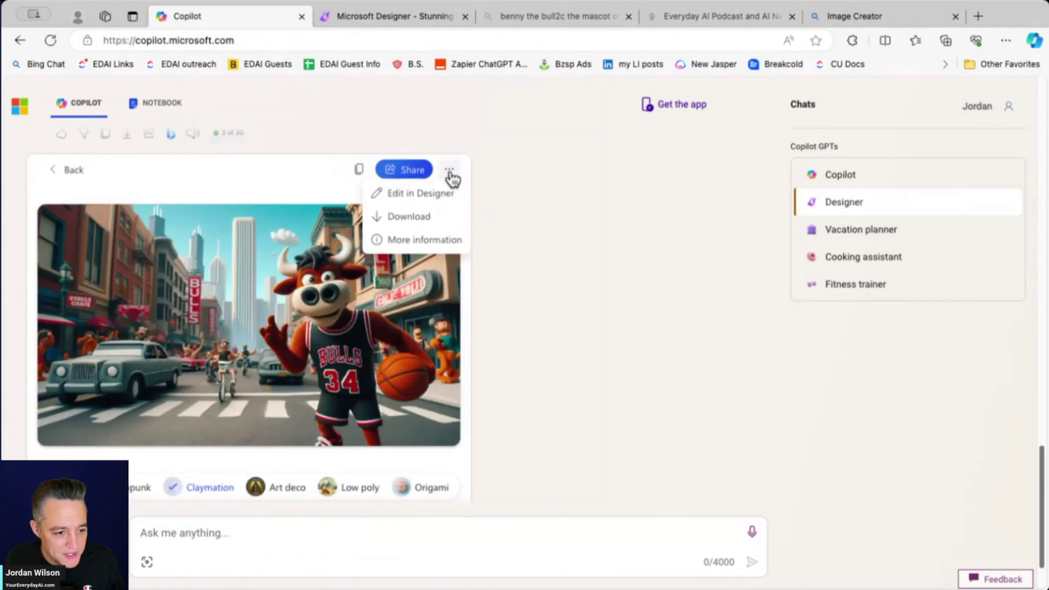
click(415, 243)
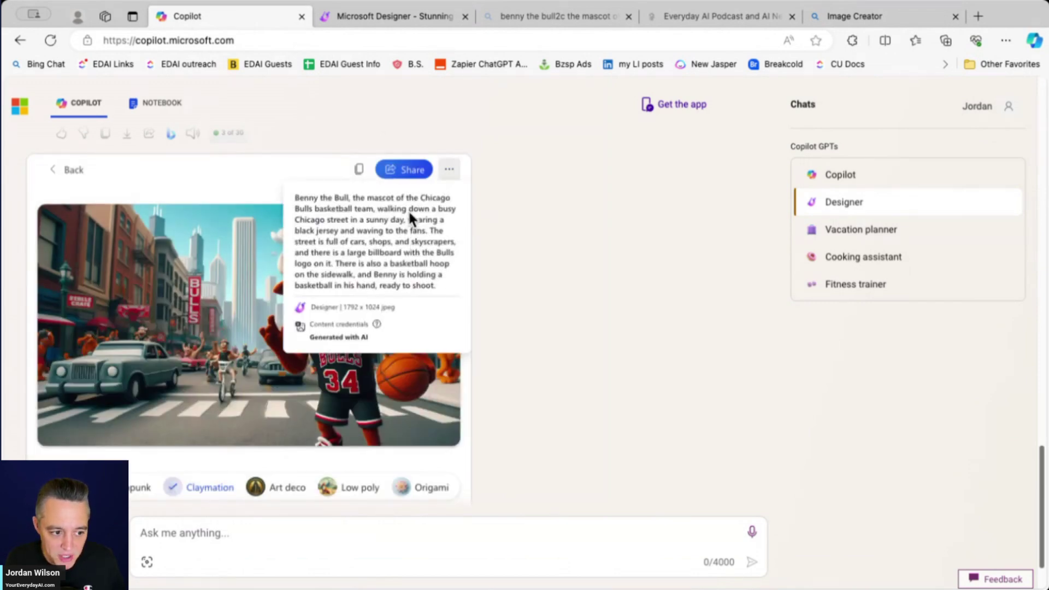
scroll(382, 218, down, 1)
scroll(401, 290, up, 1)
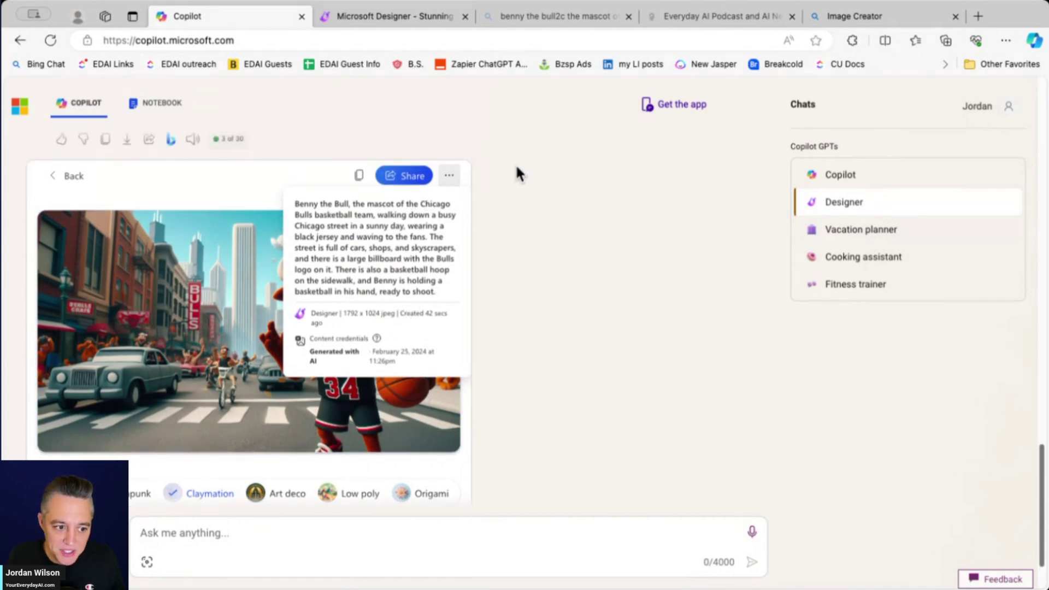
click(449, 176)
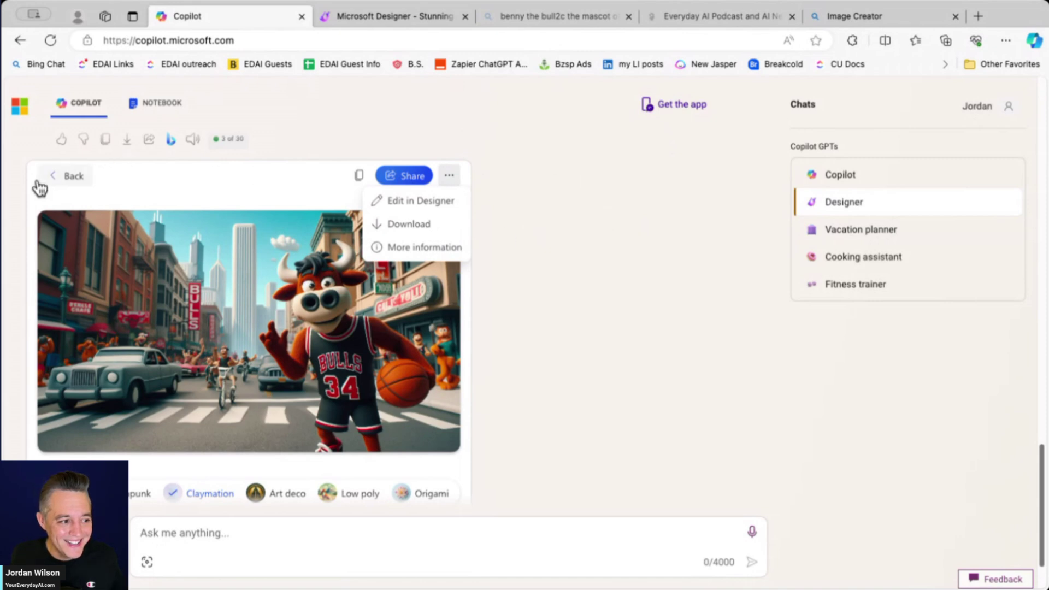
Leave the bull images, restart Designer from the Copilot GPTs list, then switch to the Everyday AI site.
click(61, 177)
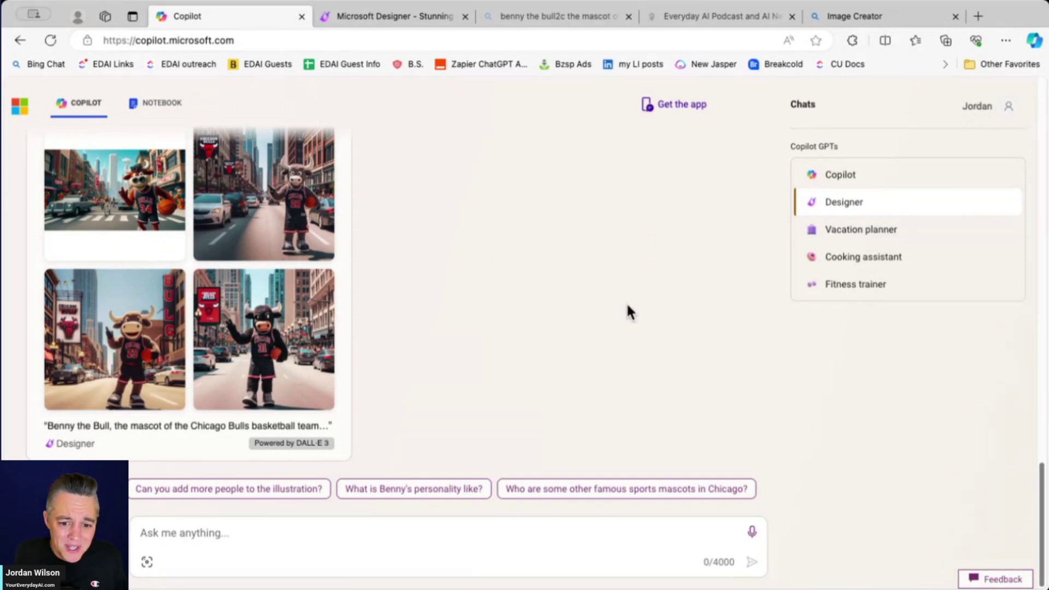
click(836, 182)
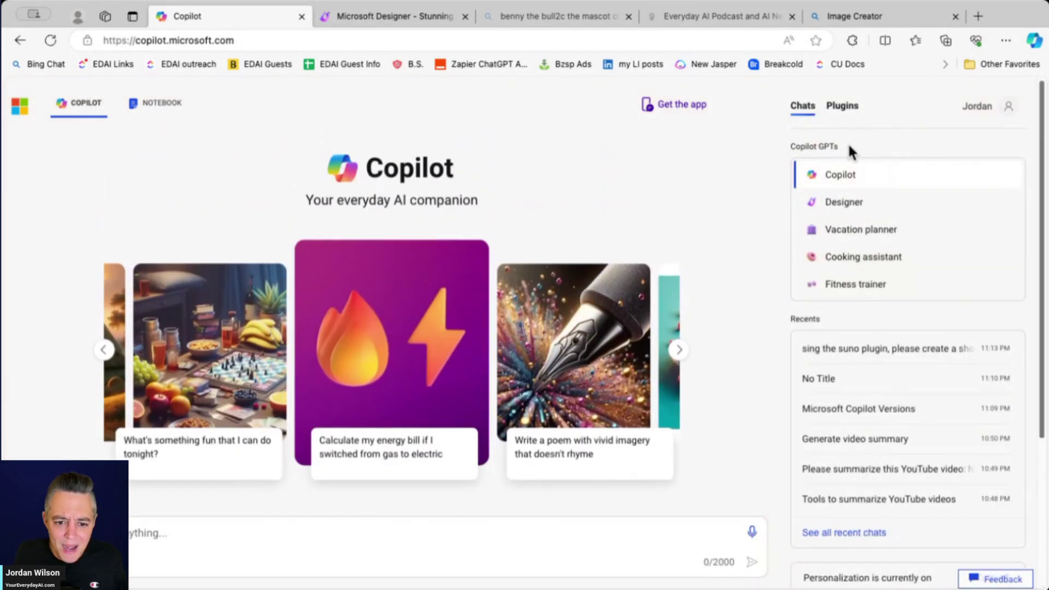
click(853, 202)
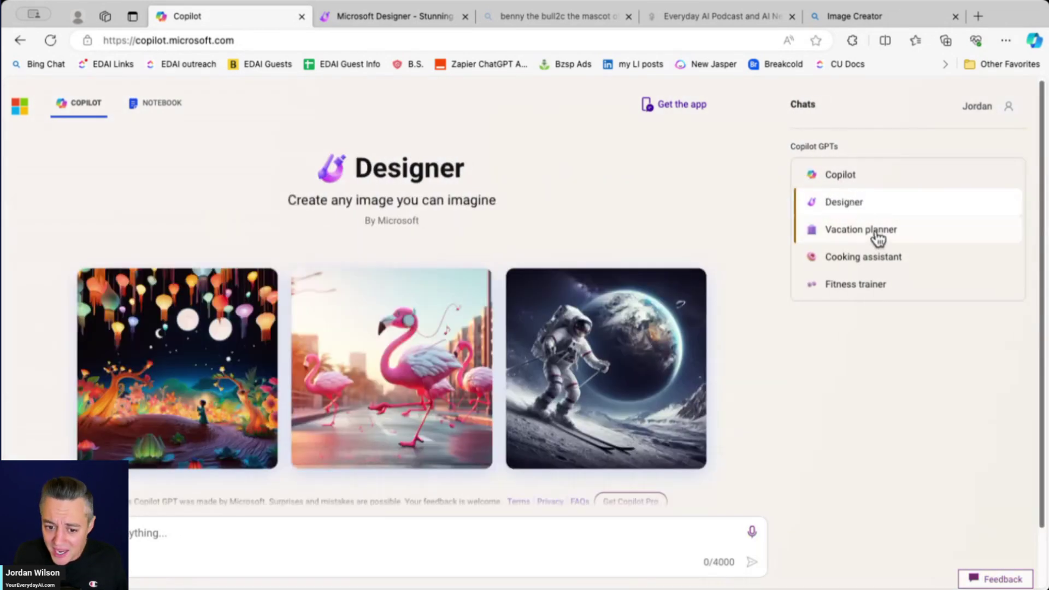
click(749, 17)
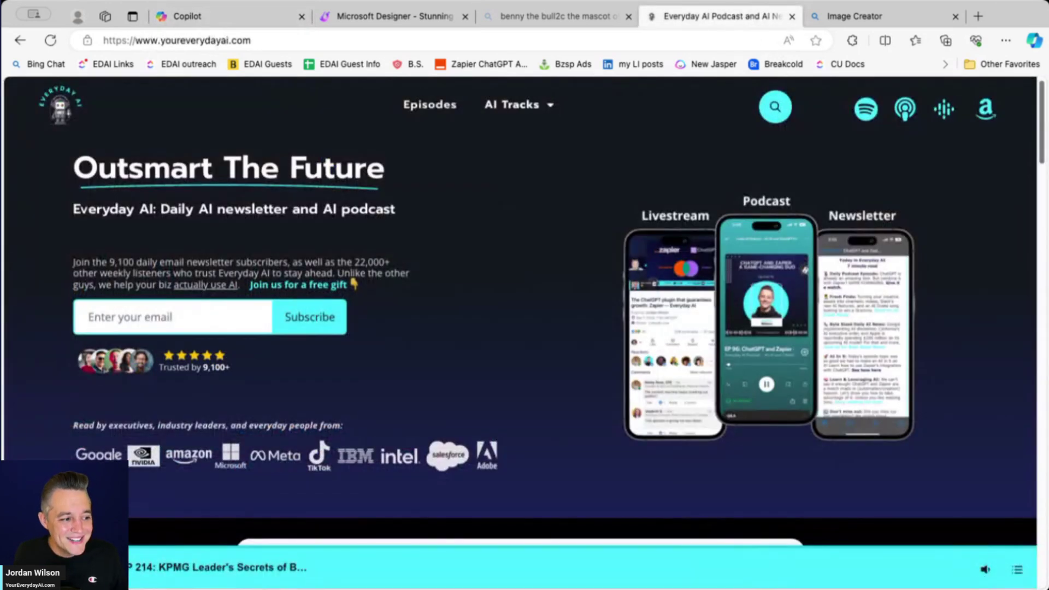